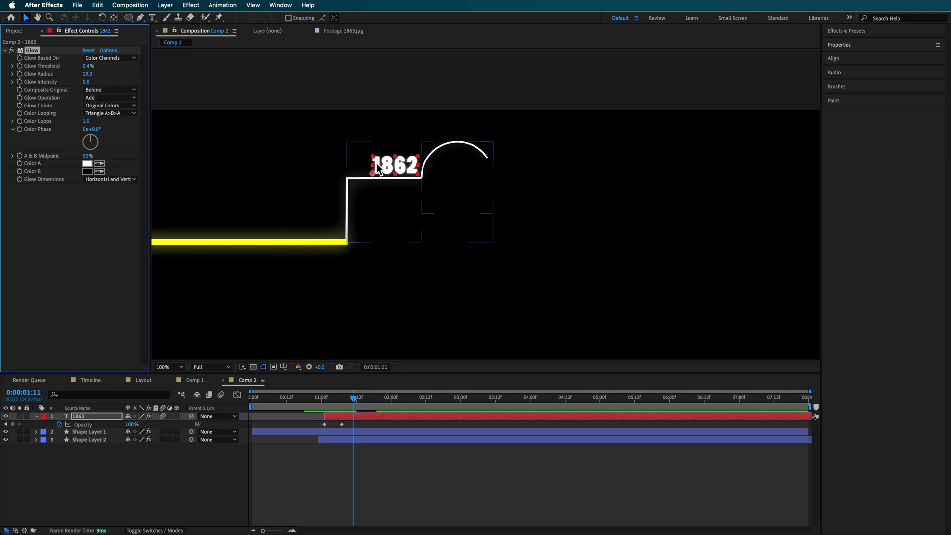
- Preview the 1862 text fade-in and place the 1862.jpg image over the circle in Comp 2
click(273, 399)
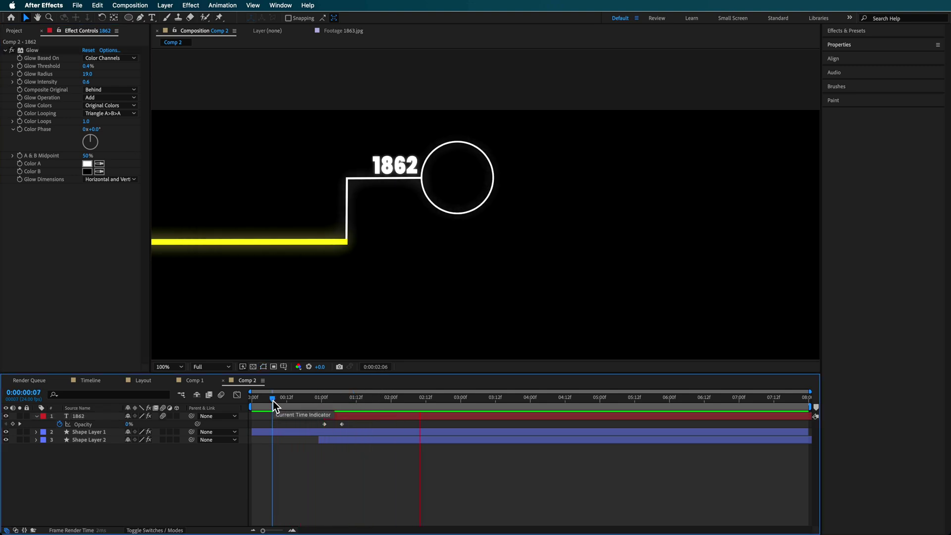
drag(273, 400, 378, 400)
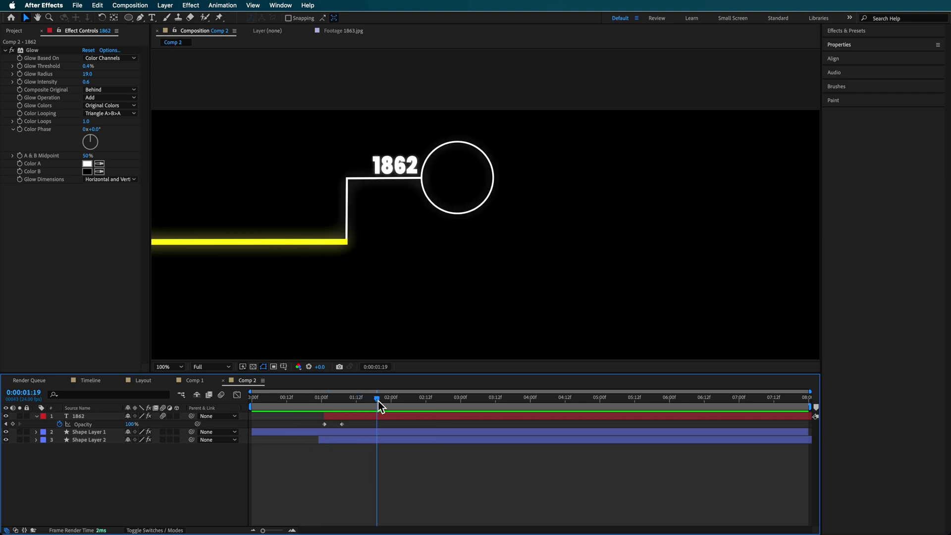
click(13, 31)
drag(37, 115, 469, 181)
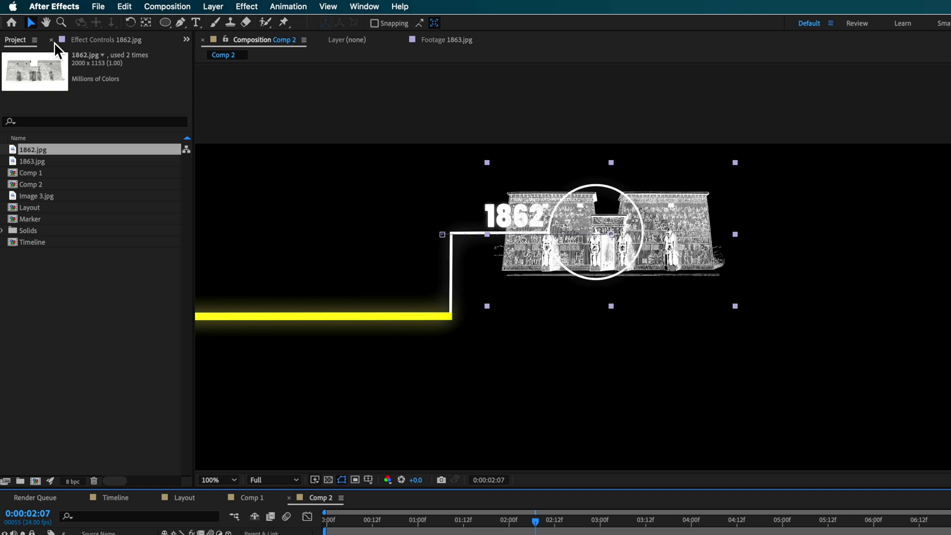
- Compare the 1862.jpg image with its Extract, Invert, and Brightness & Contrast effects switched off and back on
click(75, 41)
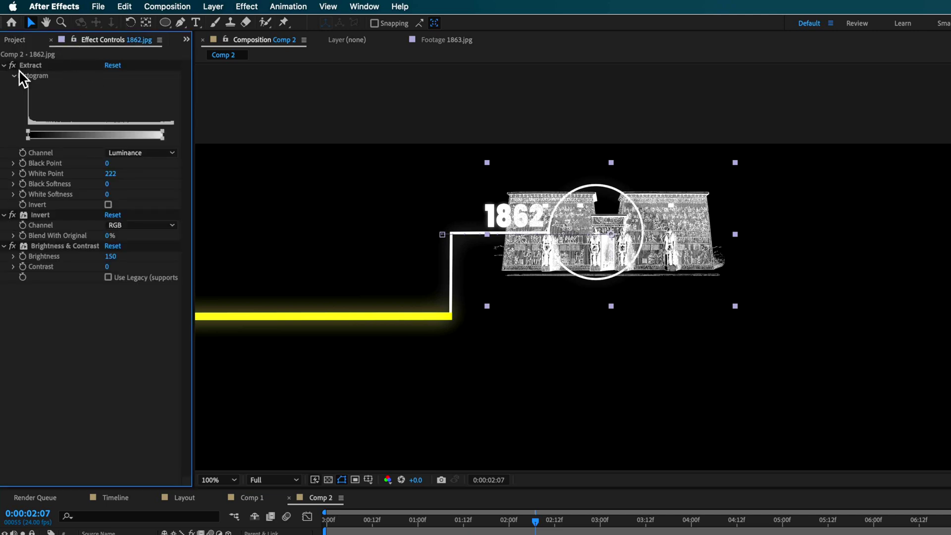
click(13, 246)
click(12, 215)
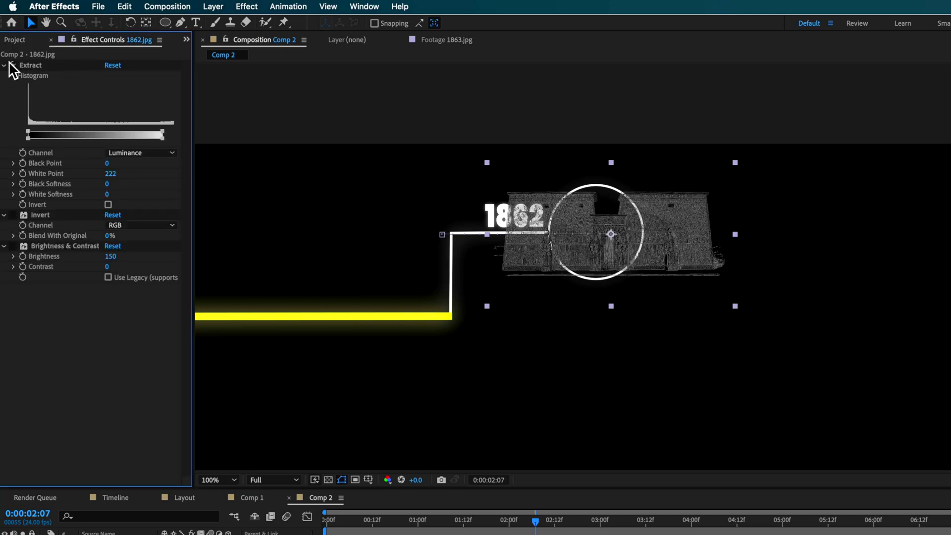
click(12, 65)
click(13, 65)
click(13, 215)
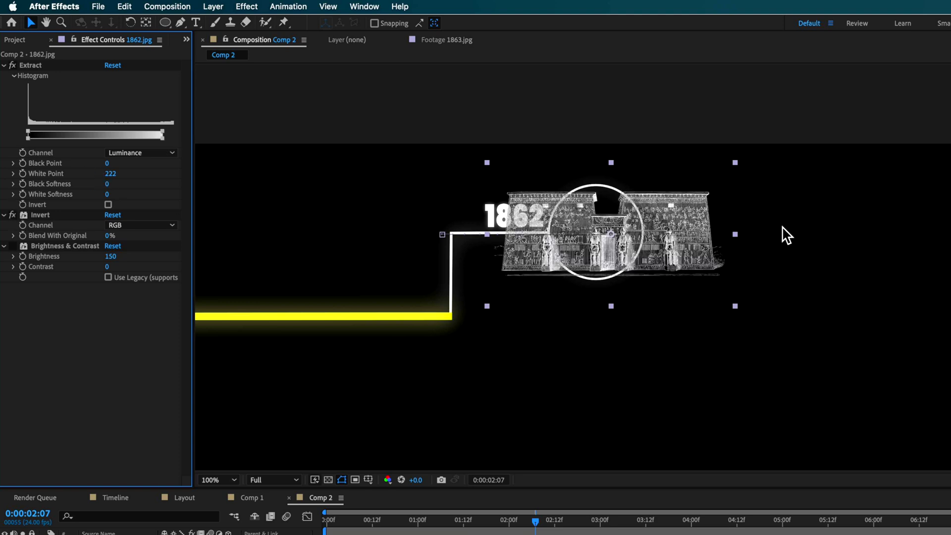
click(14, 245)
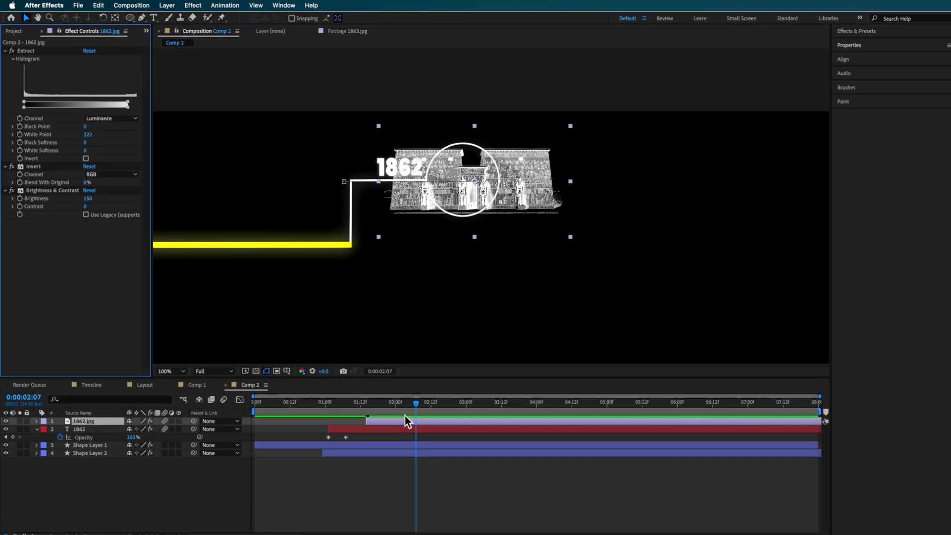
- Reveal the 1862.jpg layer's Position keyframes and move the current time to 0:00:02:03
key(p)
mouse_move(412, 415)
mouse_down()
mouse_move(356, 422)
mouse_move(402, 419)
mouse_up()
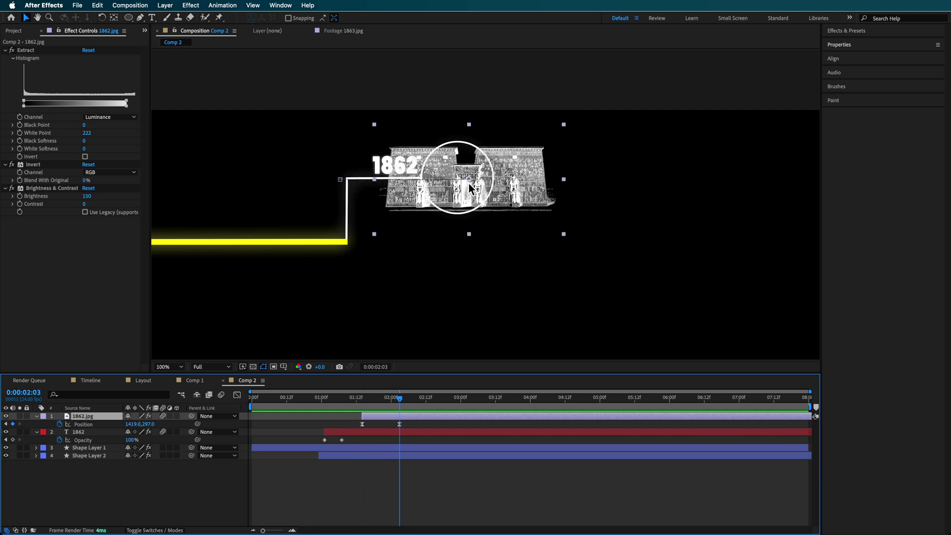
- Deselect all layers and set up the Ellipse tool with a solid white fill and a 0 px stroke
click(378, 516)
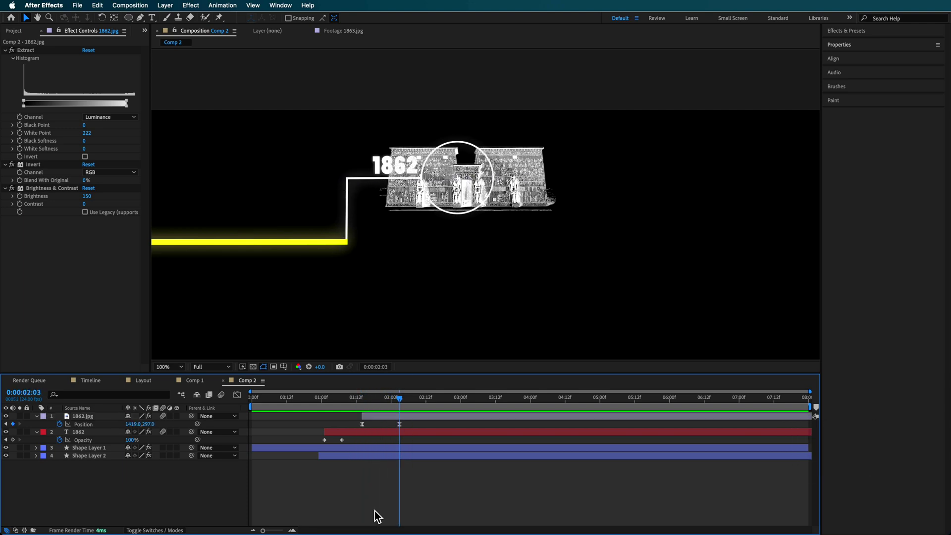
click(128, 18)
click(127, 442)
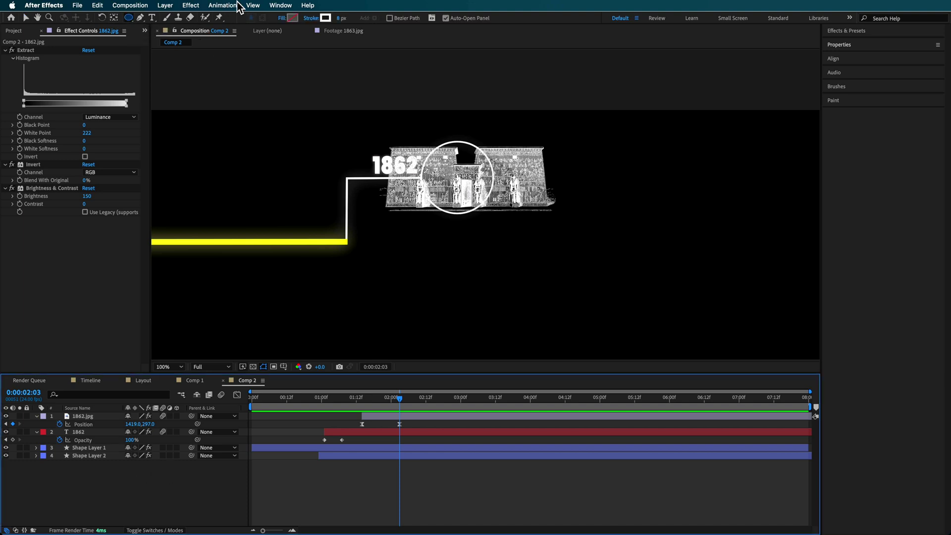
click(283, 19)
click(563, 320)
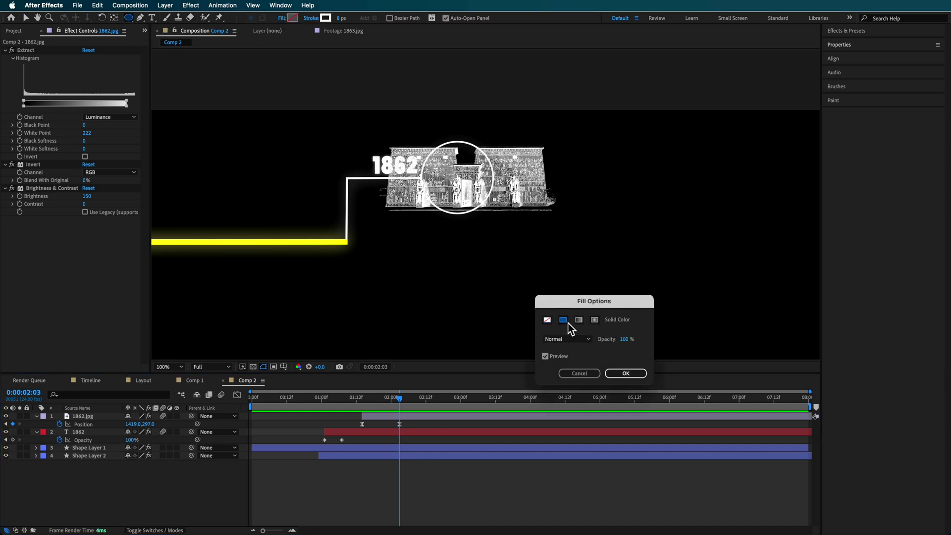
click(625, 374)
drag(345, 20, 316, 36)
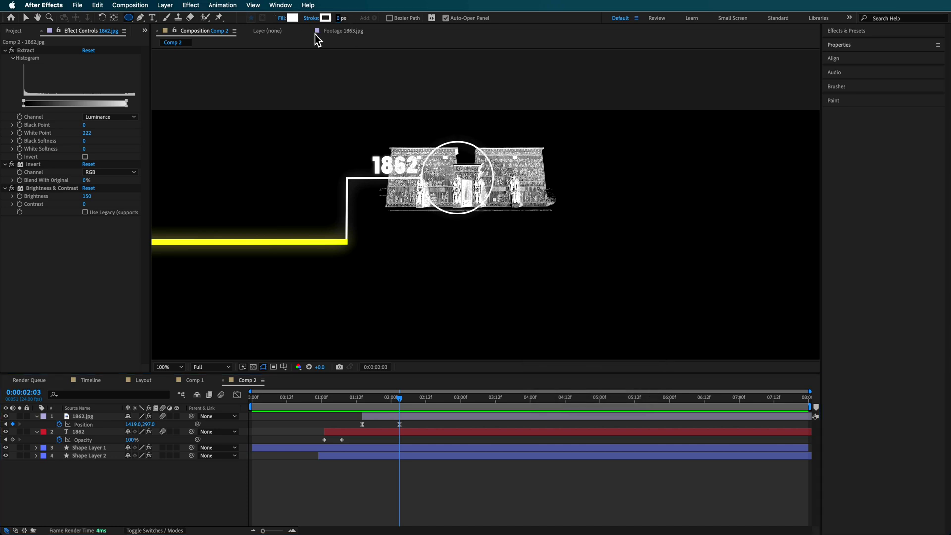
- Draw a filled circle the size of the outlined ring and position it exactly over the ring
drag(461, 143, 533, 215)
key(v)
drag(505, 180, 465, 175)
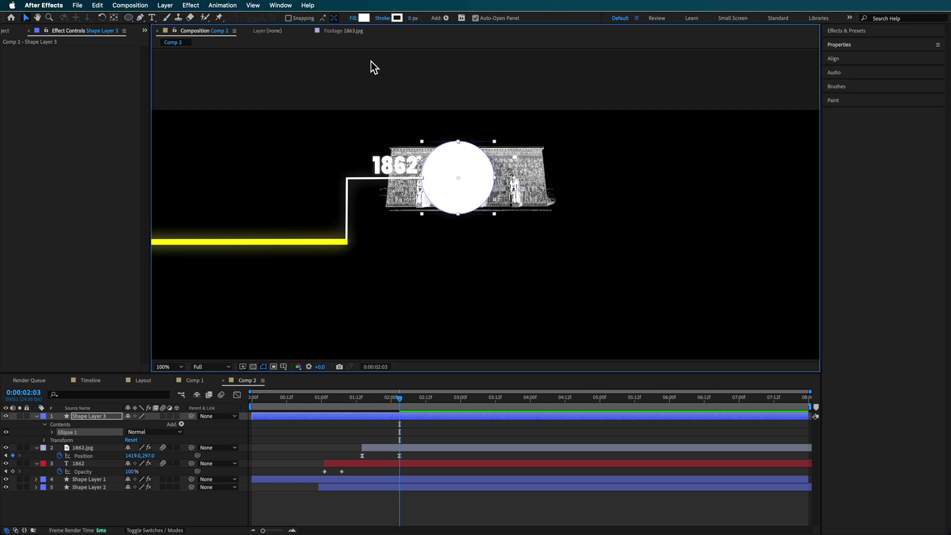
- With the Pen tool, extend the circle with a rectangular shape from its top and bottom points rightward past the temple image
click(140, 18)
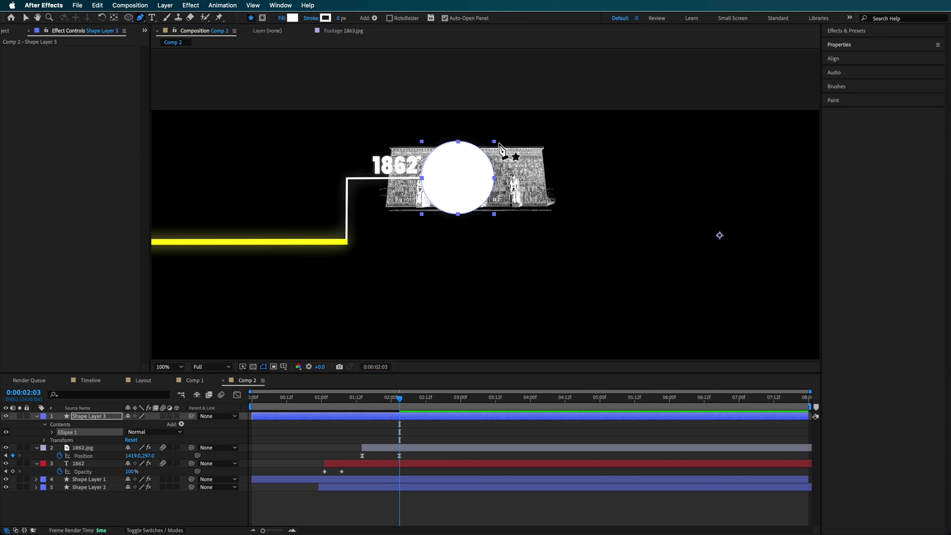
click(458, 141)
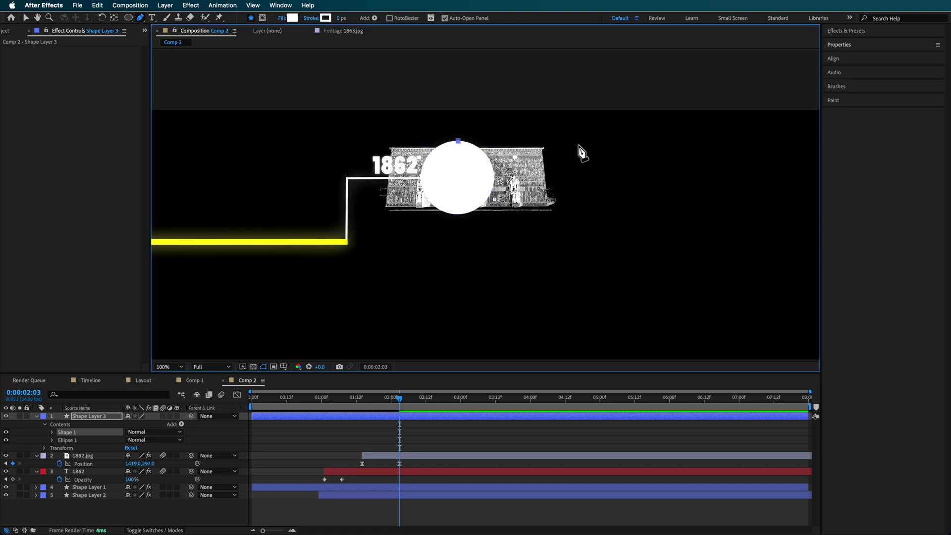
click(578, 140)
click(579, 223)
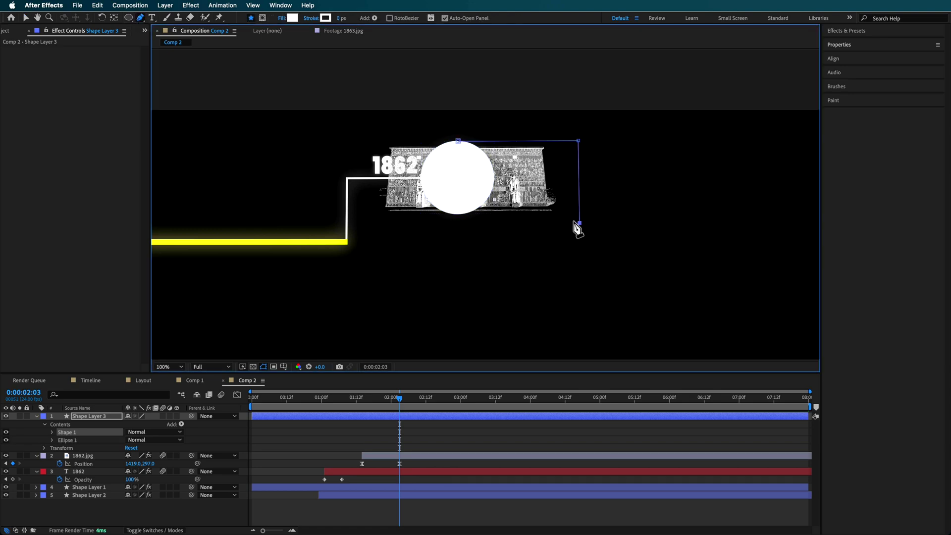
click(458, 214)
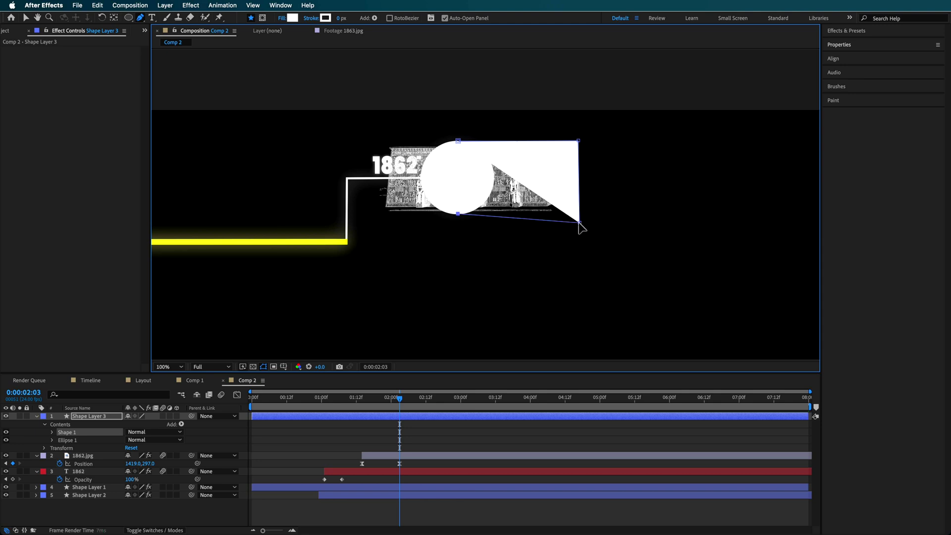
drag(580, 225, 580, 216)
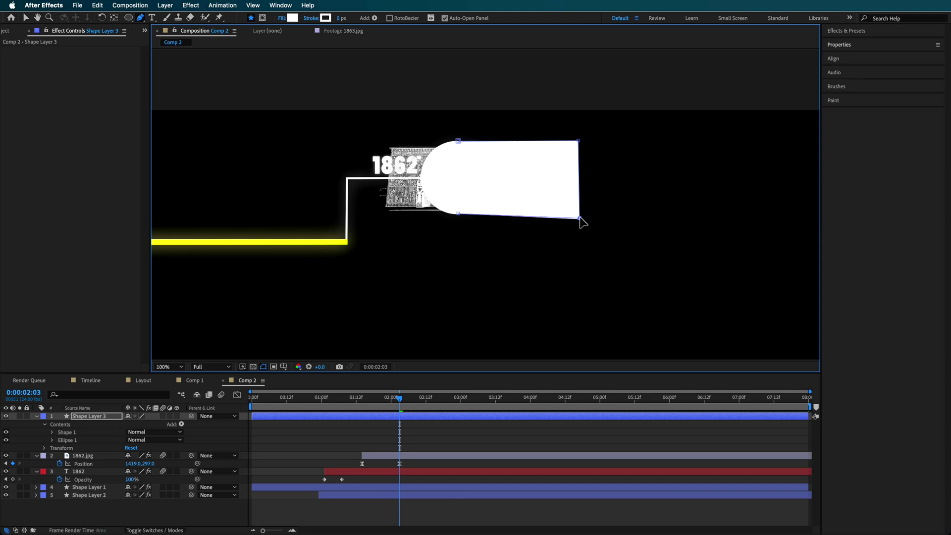
- Rename the new shape layer as Mask
right_click(85, 416)
click(102, 503)
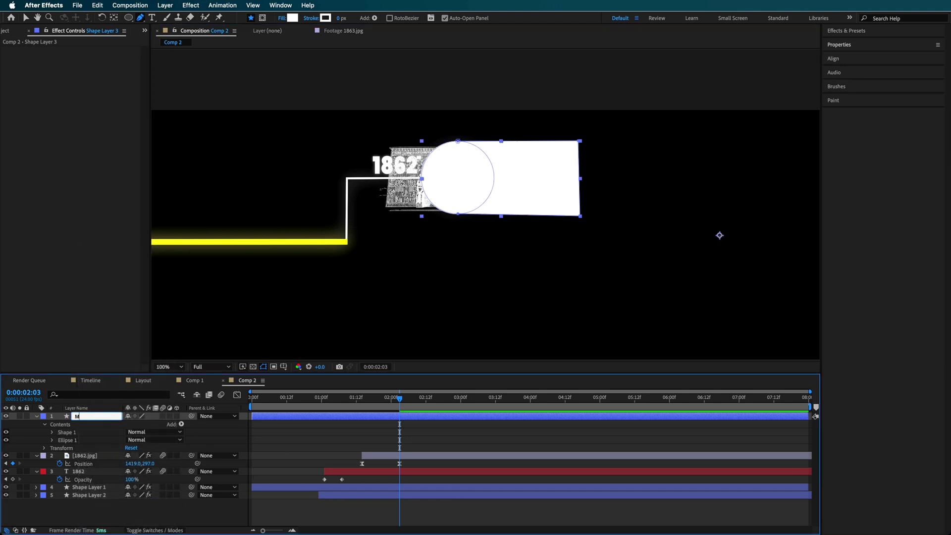
text(Mask)
key(Return)
- Set the Mask layer as the track matte of the 1862.jpg layer and scrub through the reveal
click(85, 456)
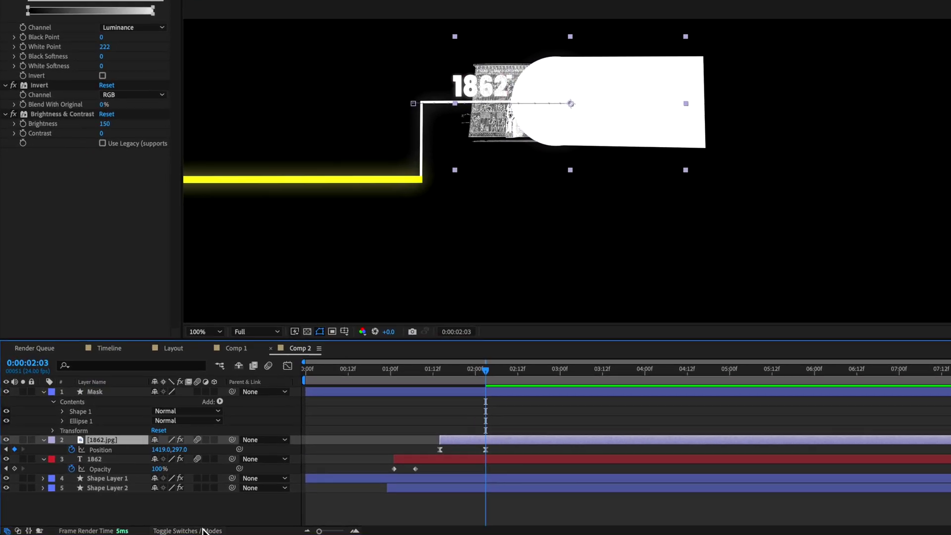
click(203, 531)
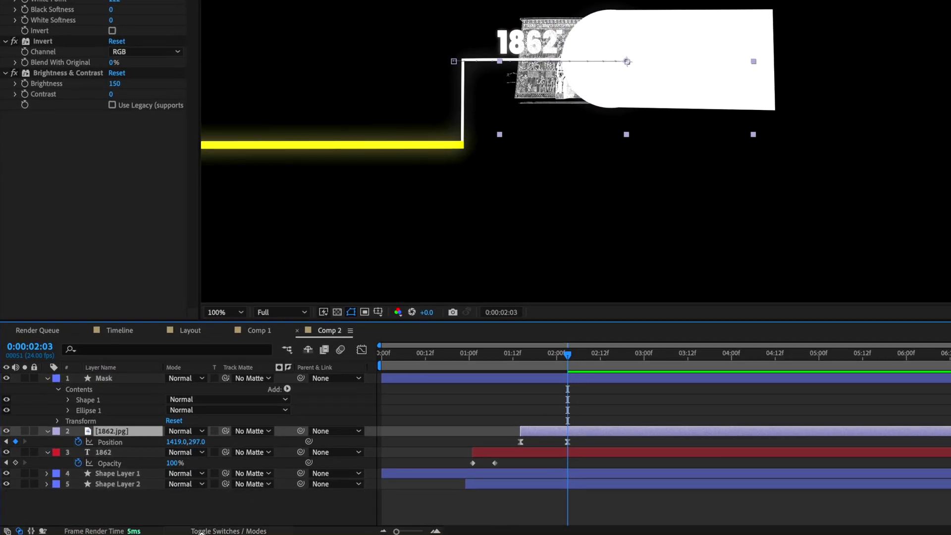
click(255, 430)
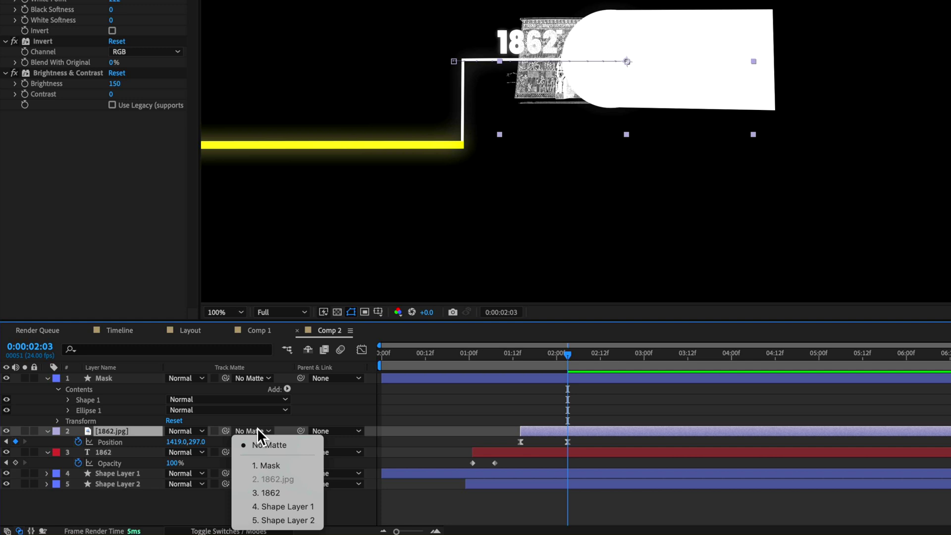
click(275, 465)
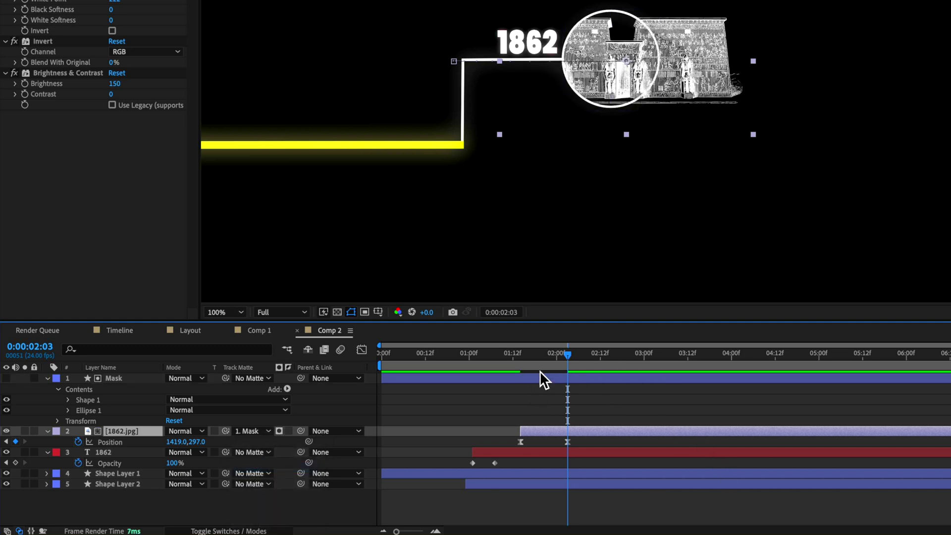
click(529, 359)
drag(530, 361, 586, 363)
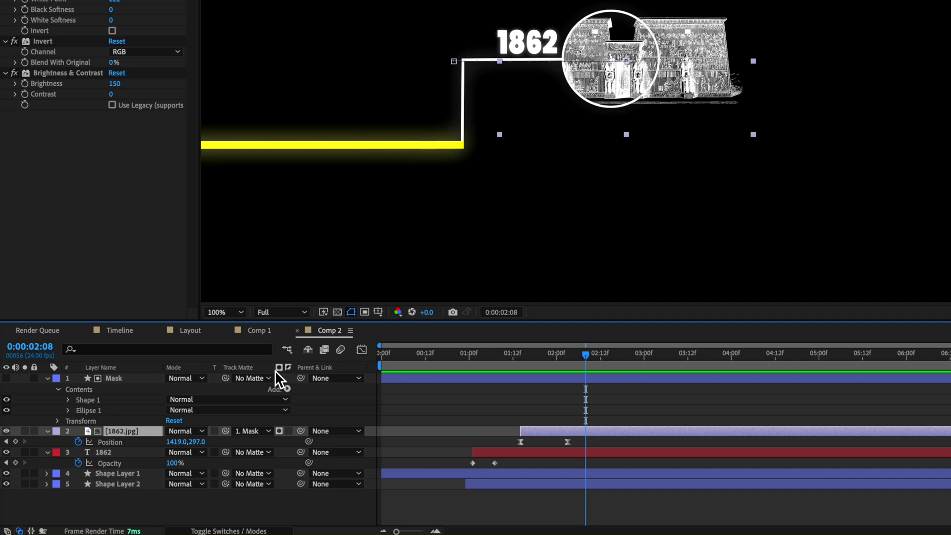
- Collapse the expanded properties of the Mask layer in the timeline
click(115, 382)
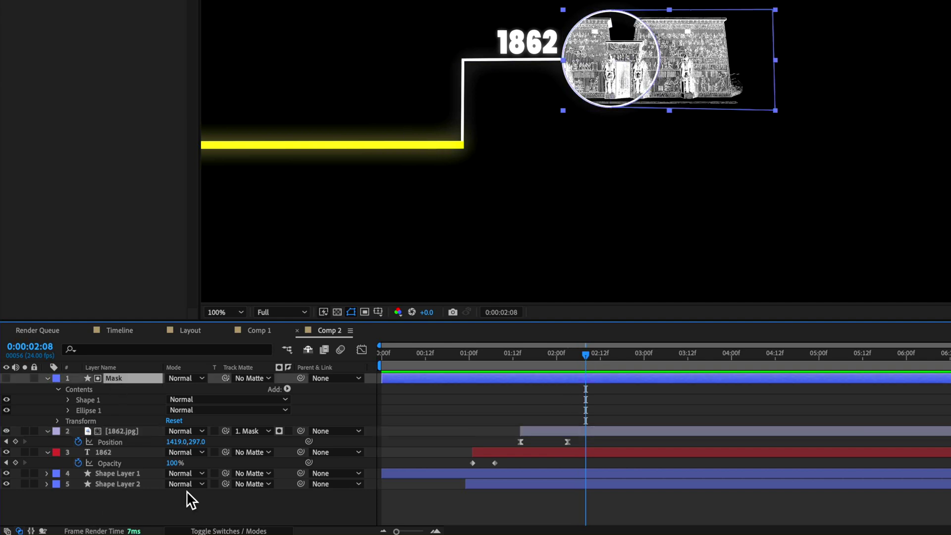
click(184, 510)
key(u)
click(120, 410)
click(118, 380)
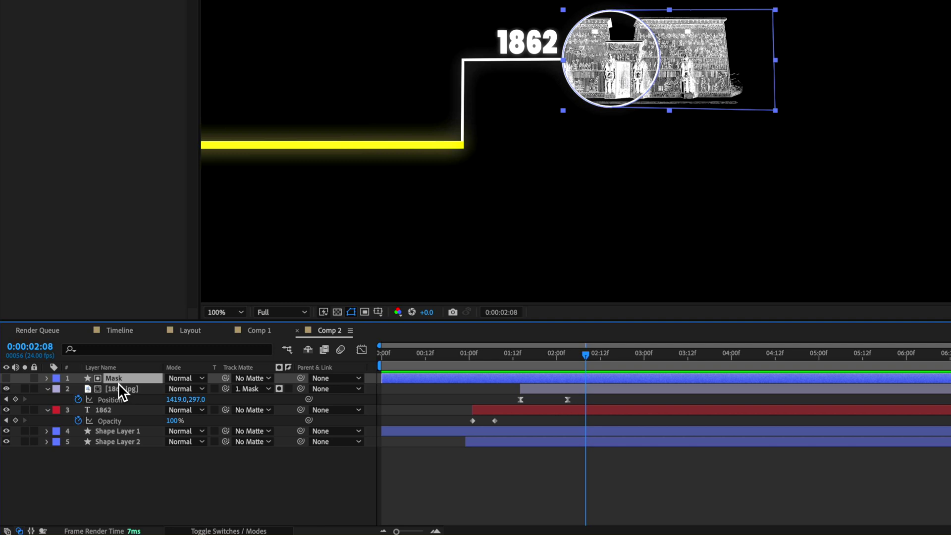
- Enable motion blur for the composition and for the 1862.jpg layer
click(124, 389)
click(340, 350)
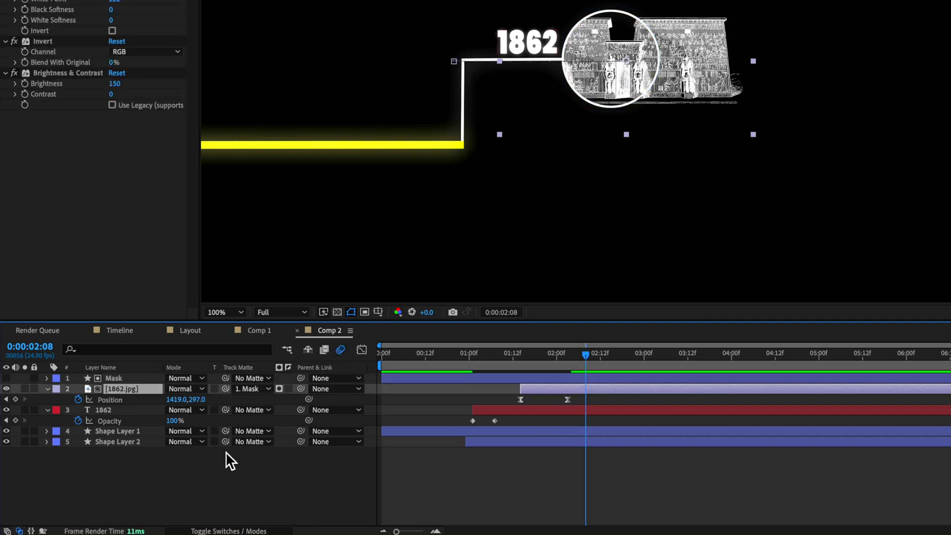
key(F4)
drag(505, 355, 573, 394)
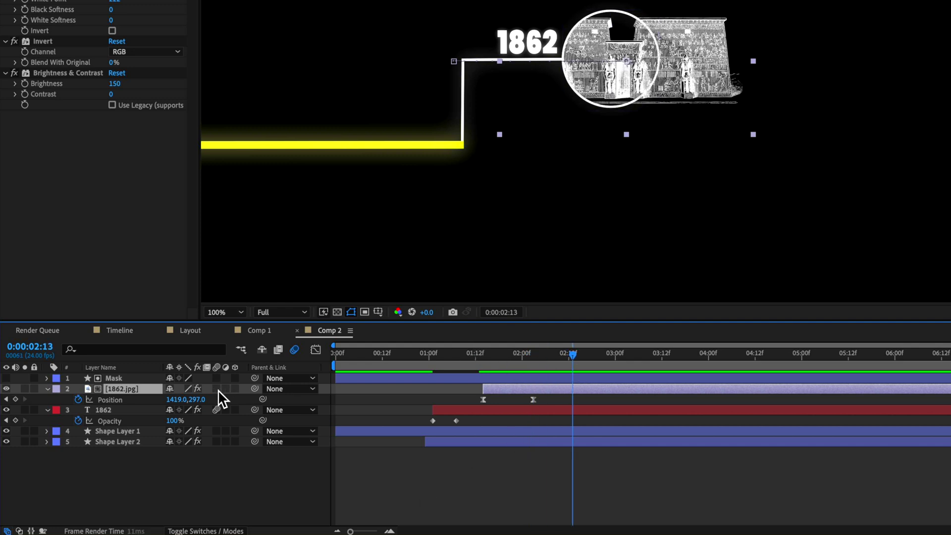
click(217, 389)
- Preview the masked image slide-out with motion blur and check the matching section of the Layout composition
click(485, 358)
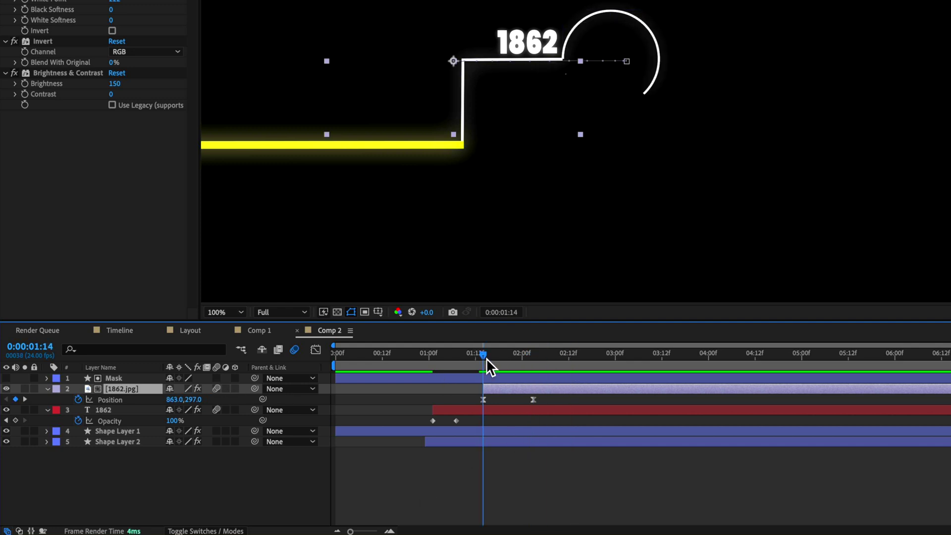
key(space)
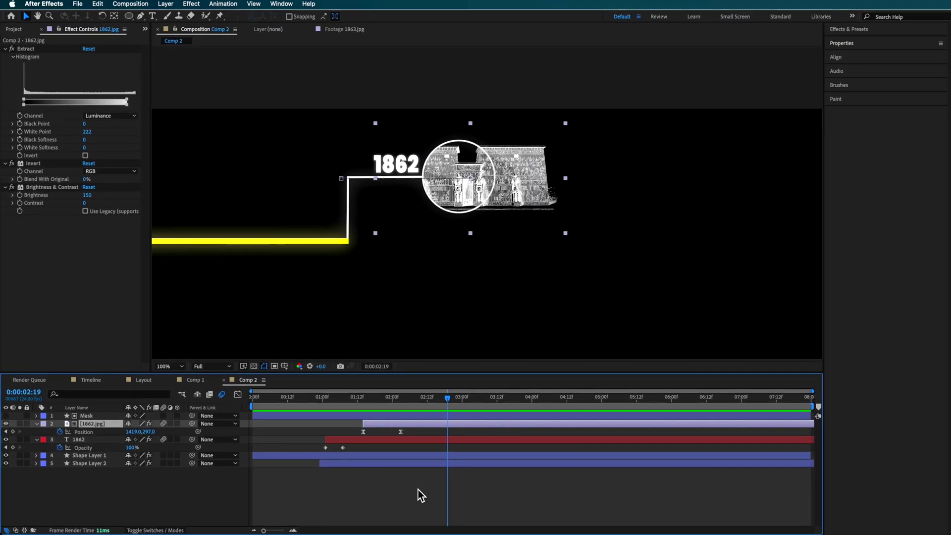
drag(276, 397, 427, 412)
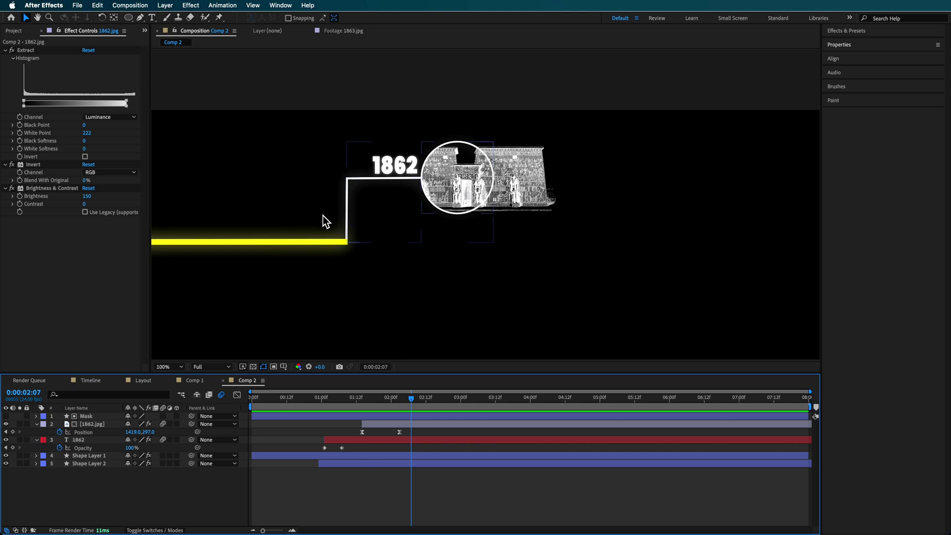
click(155, 381)
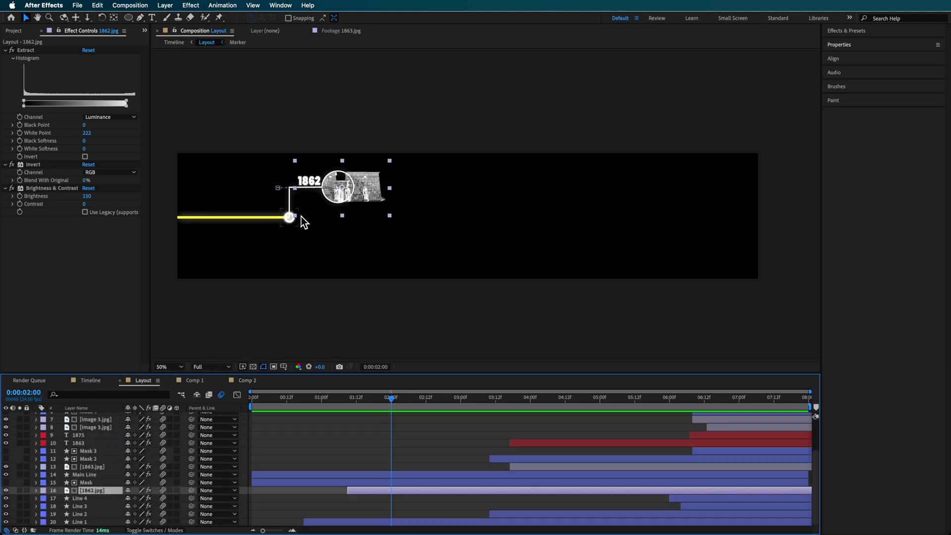
click(248, 380)
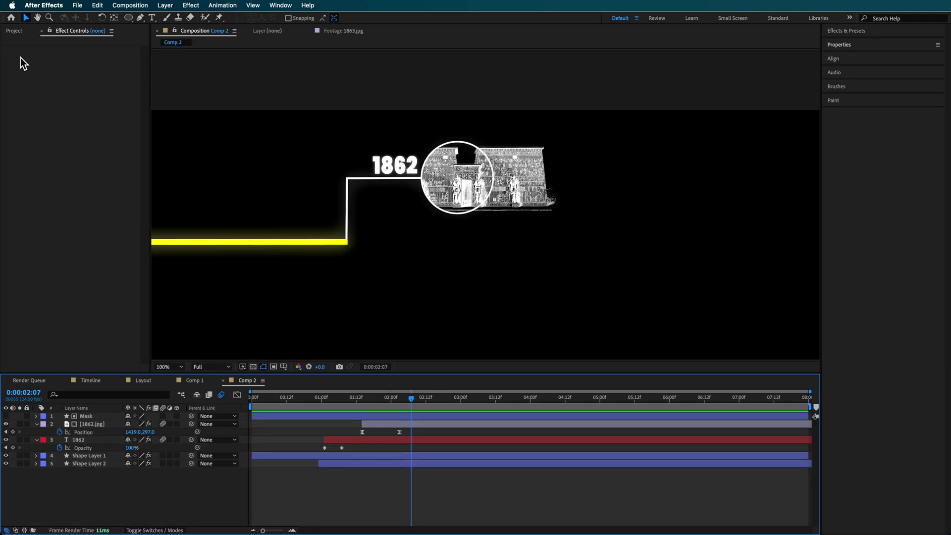
- Create a new composition with a width and height of 500 px
click(21, 32)
right_click(34, 217)
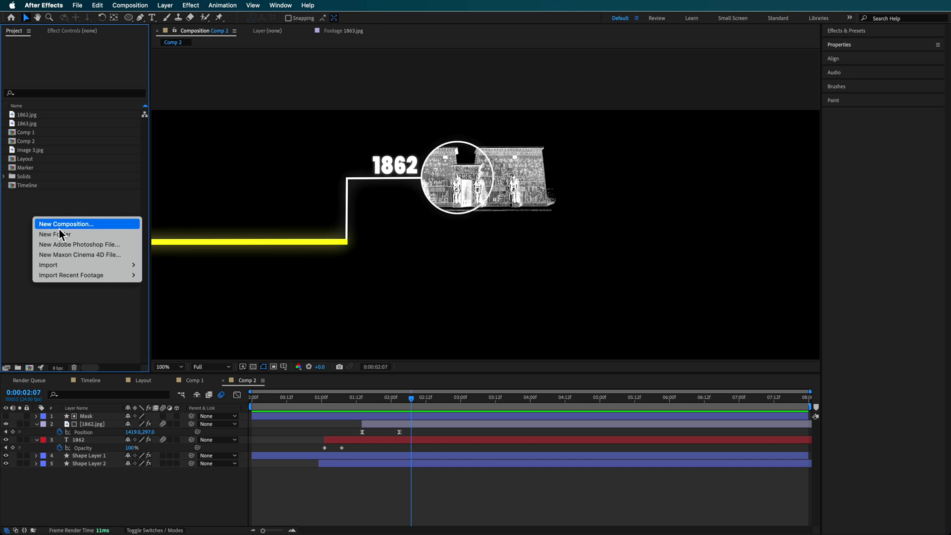
click(62, 225)
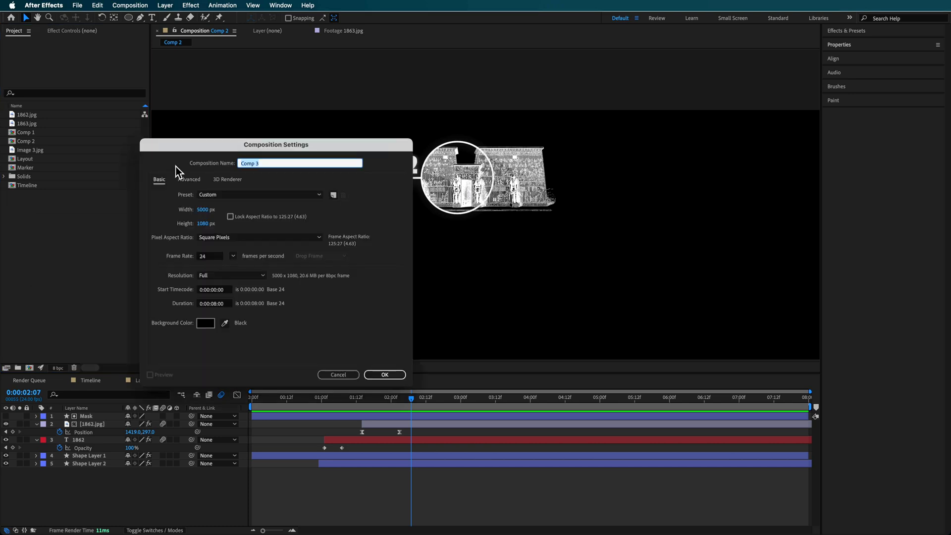
click(205, 213)
text(500)
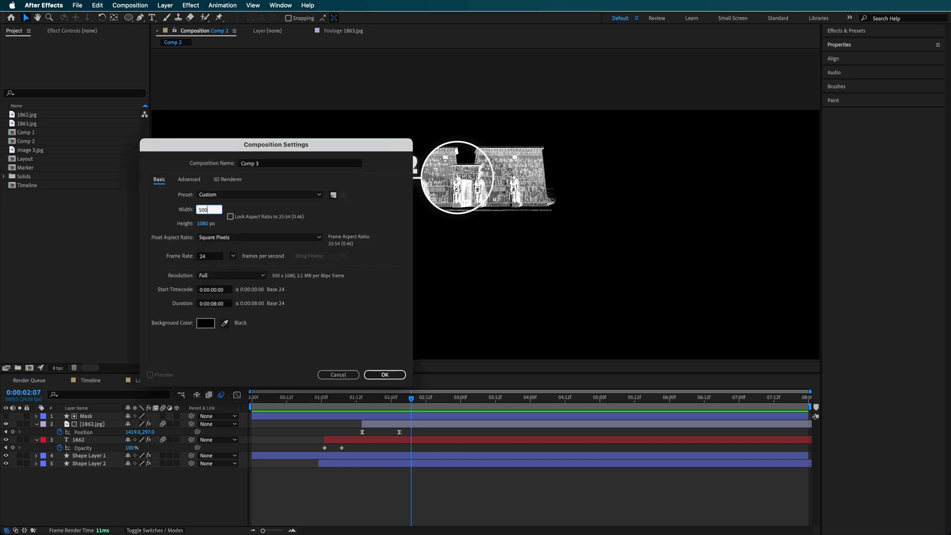
click(205, 224)
text(500)
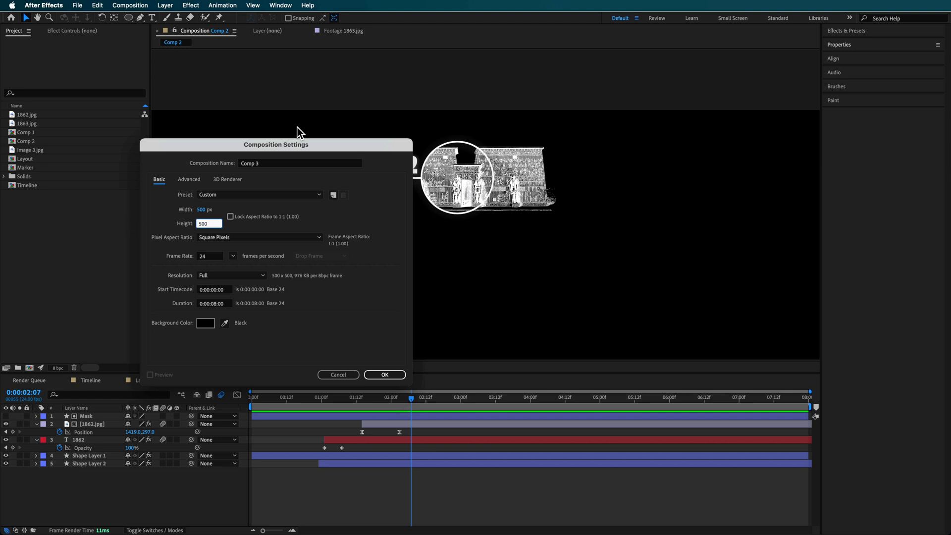
click(384, 375)
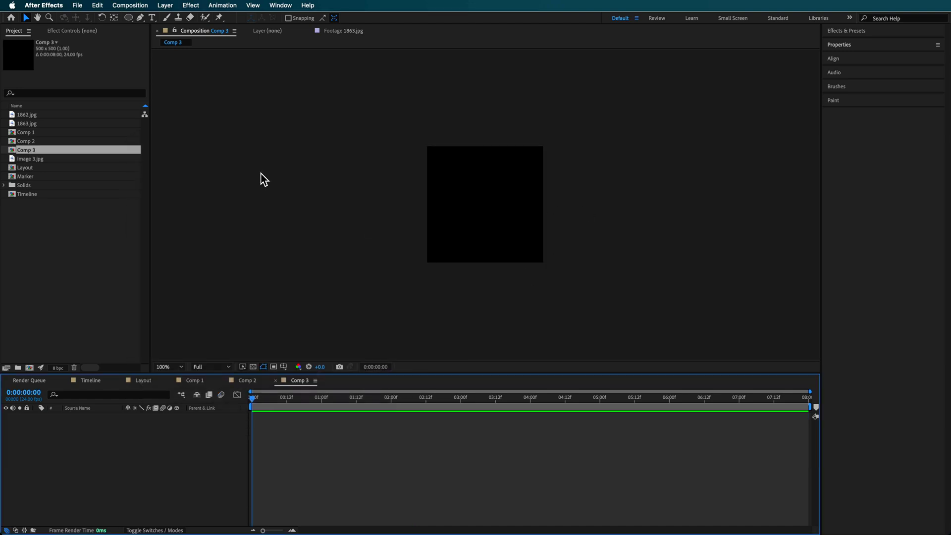
- Draw a circle with no fill in the middle of Comp 3 and set its white stroke to 53 px
click(129, 17)
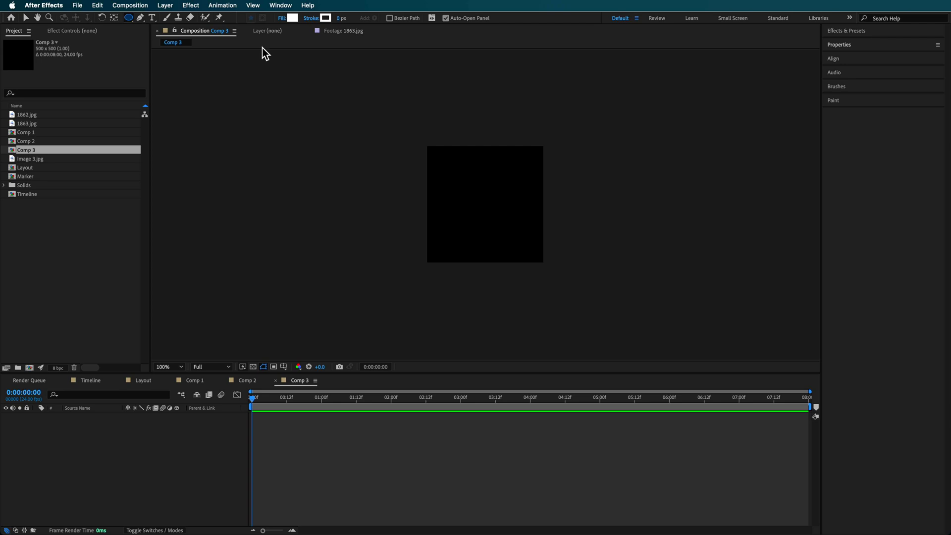
click(284, 21)
click(548, 320)
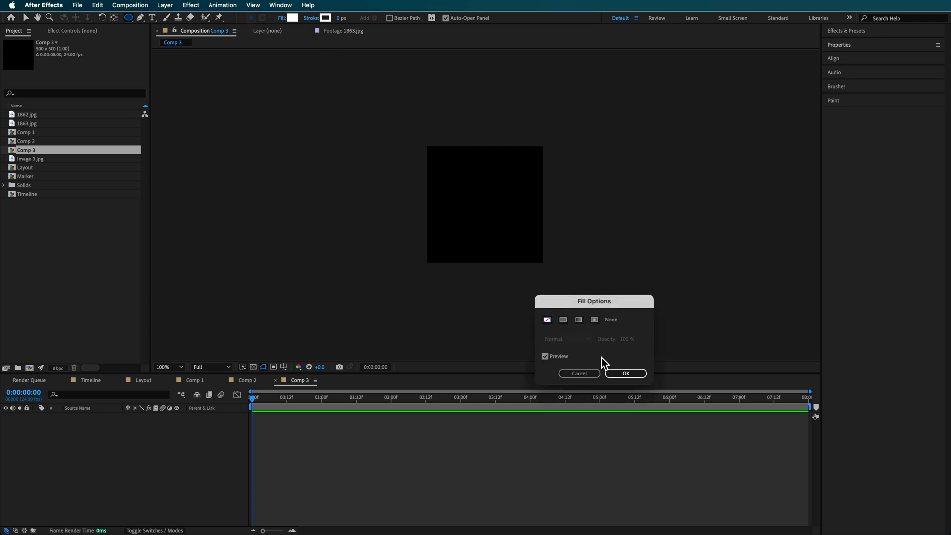
click(623, 374)
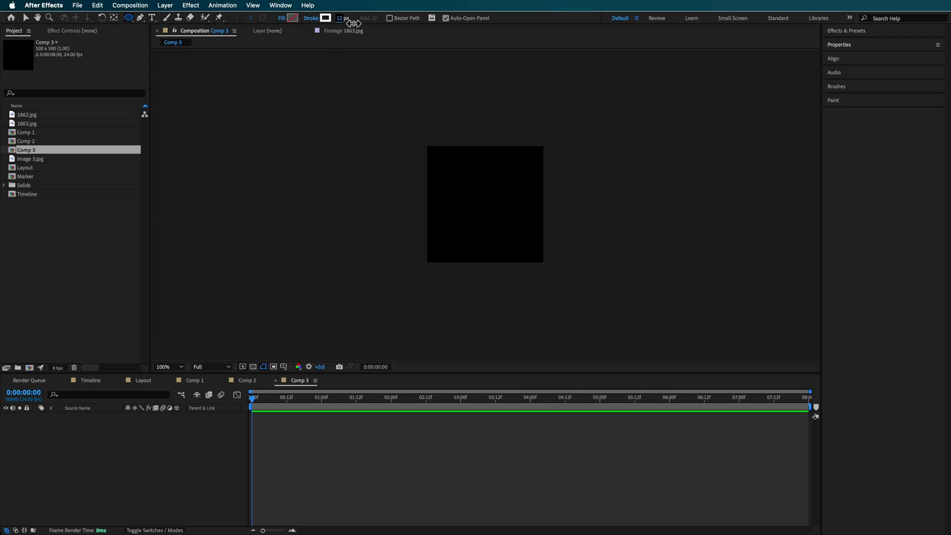
drag(460, 175, 501, 202)
key(v)
drag(417, 24, 506, 219)
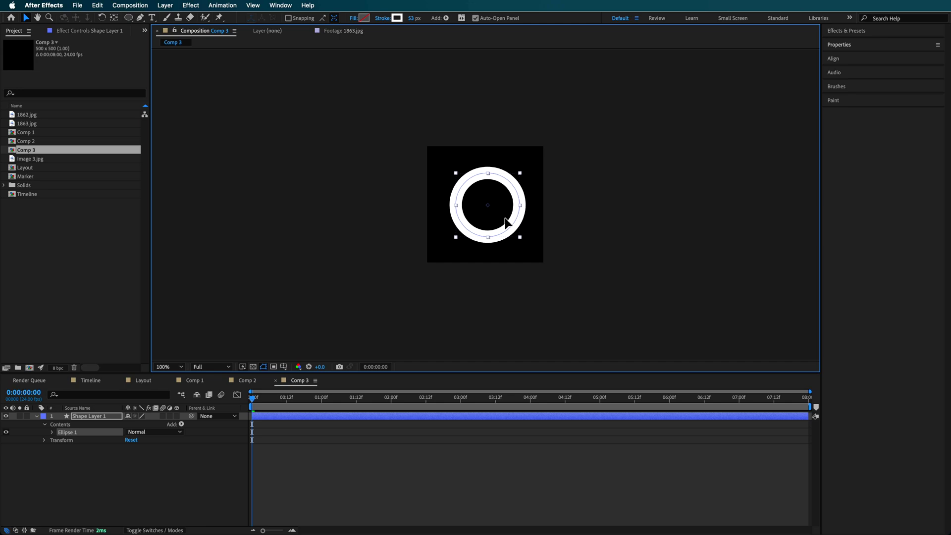
- Animate the ellipse's scale from 0% at the first frame to 100% at frame 15
click(254, 395)
click(51, 432)
click(59, 464)
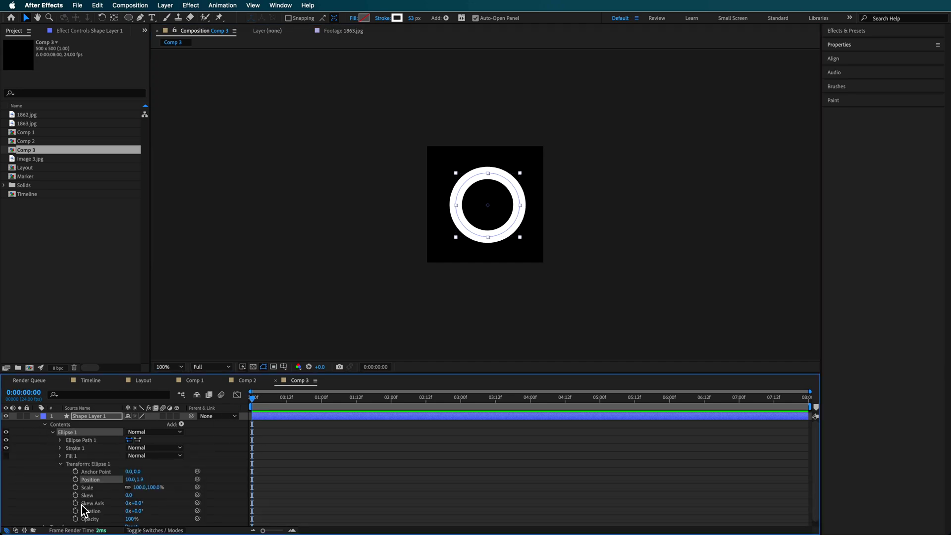
click(75, 487)
drag(252, 397, 295, 397)
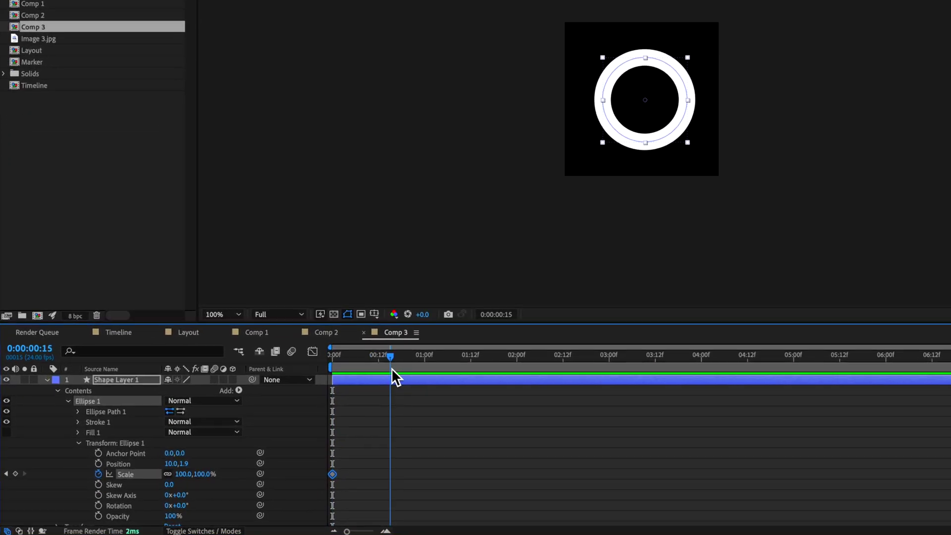
click(7, 474)
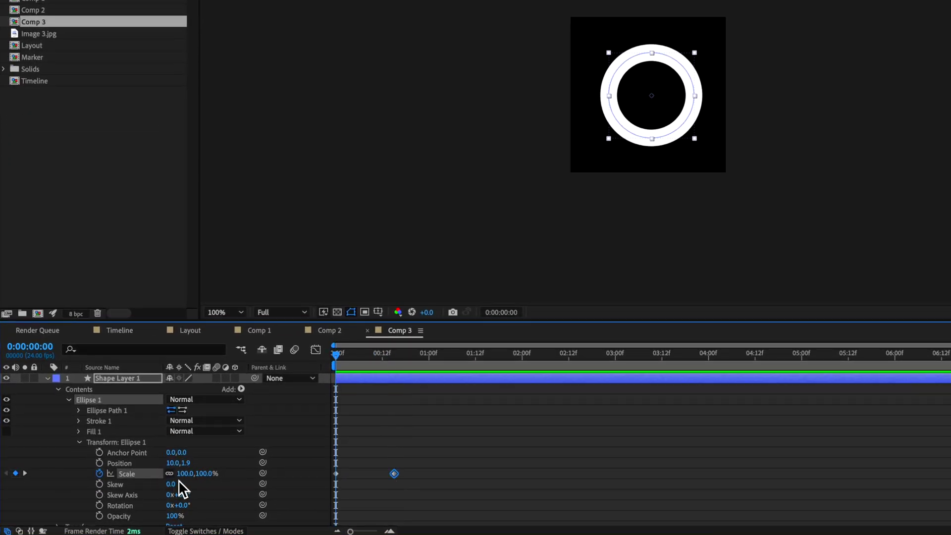
drag(208, 476, 159, 476)
- Move the end scale keyframe to frame 10, apply Easy Ease to both scale keyframes, and preview the growing ring
key(space)
key(space)
drag(393, 474, 374, 474)
right_click(336, 473)
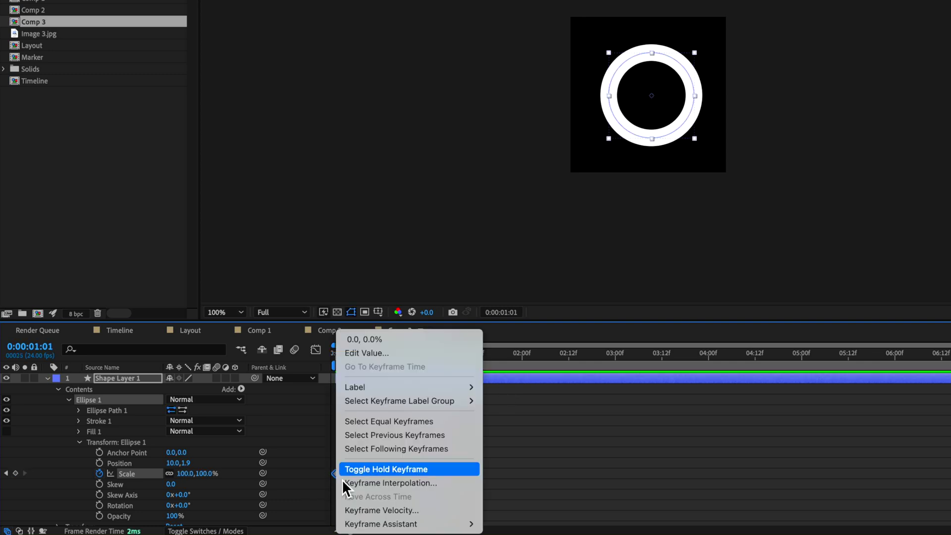
mouse_move(396, 524)
click(533, 442)
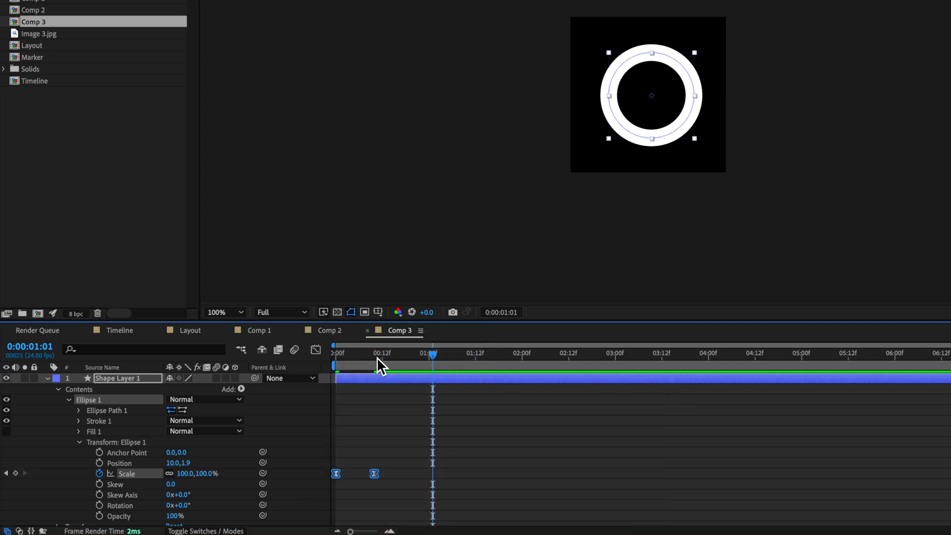
drag(373, 353, 336, 353)
key(space)
key(space)
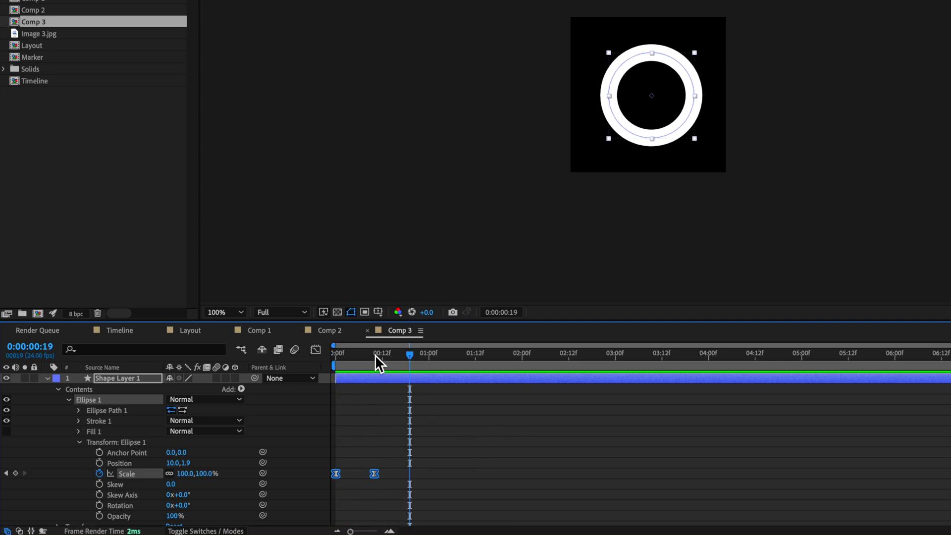
- Duplicate Shape Layer 1, delay the original by 4 frames, and set its end scale to 144%
click(117, 376)
key(ctrl+d)
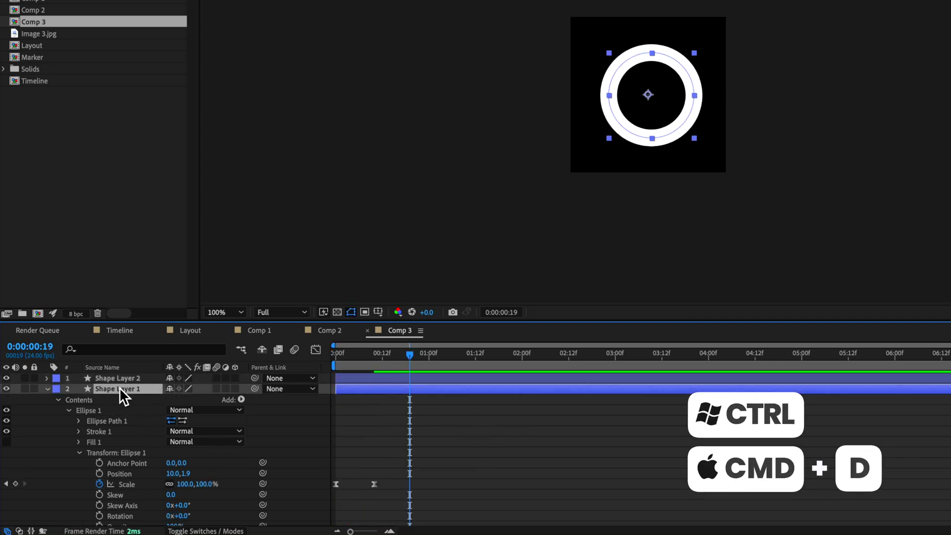
drag(377, 391, 395, 379)
drag(200, 484, 230, 486)
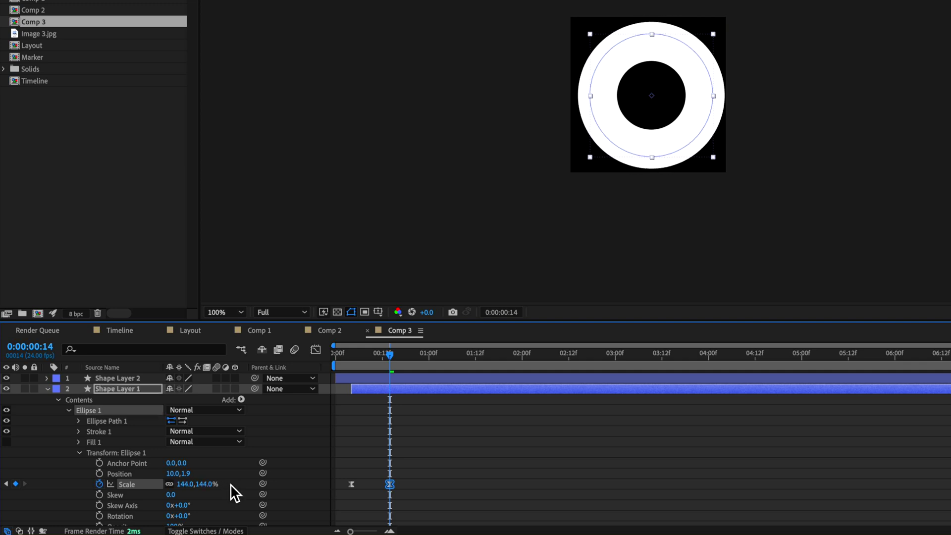
- Reveal Shape Layer 2's keyframes and set its scale at frame 10 to 72%
click(400, 380)
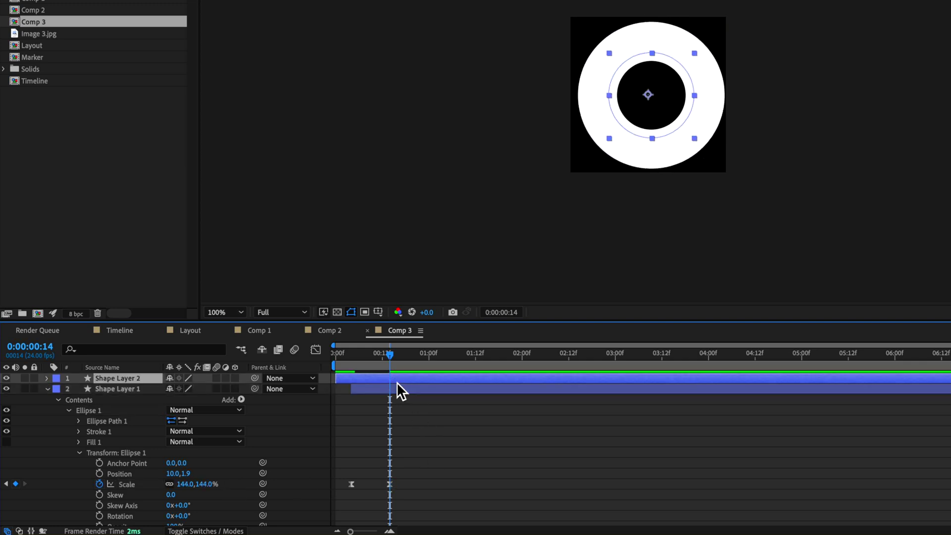
key(u)
drag(383, 360, 378, 364)
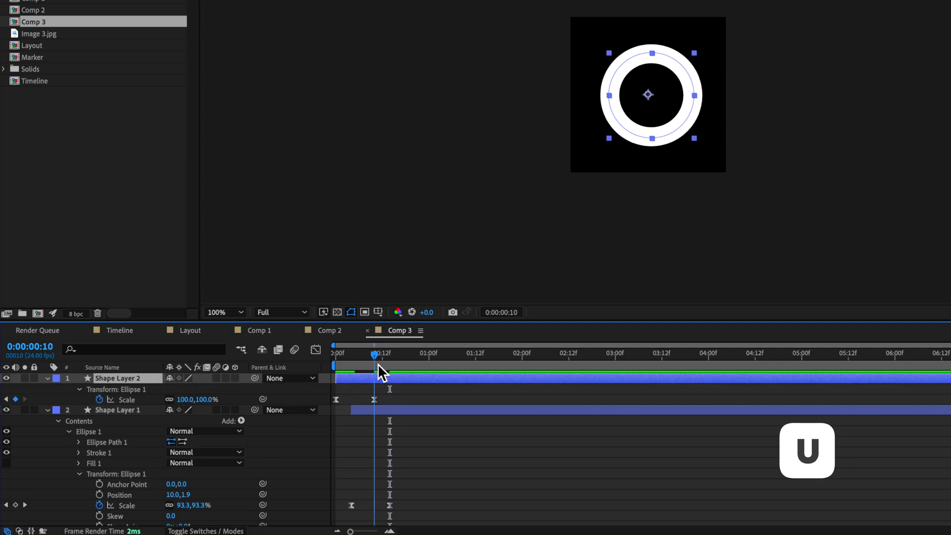
drag(205, 400, 197, 399)
mouse_move(395, 354)
mouse_down()
mouse_move(412, 359)
mouse_move(394, 367)
mouse_up()
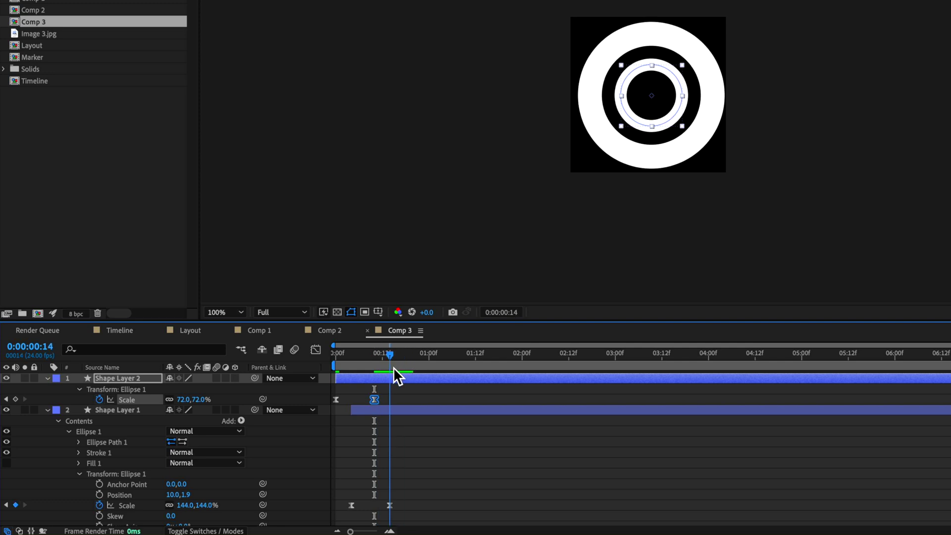
- Lower the opacity of the outer ring, Shape Layer 1, to 39%
click(403, 409)
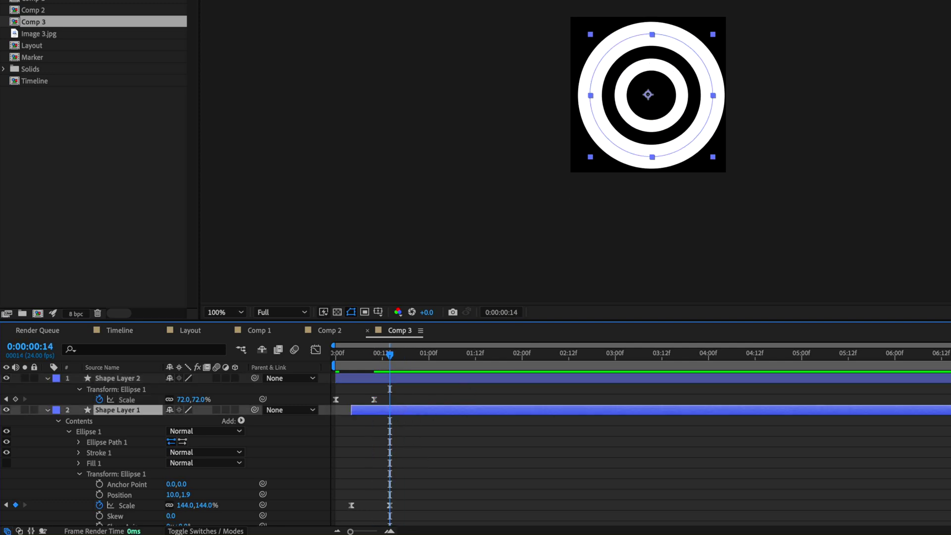
key(t)
drag(179, 429, 139, 425)
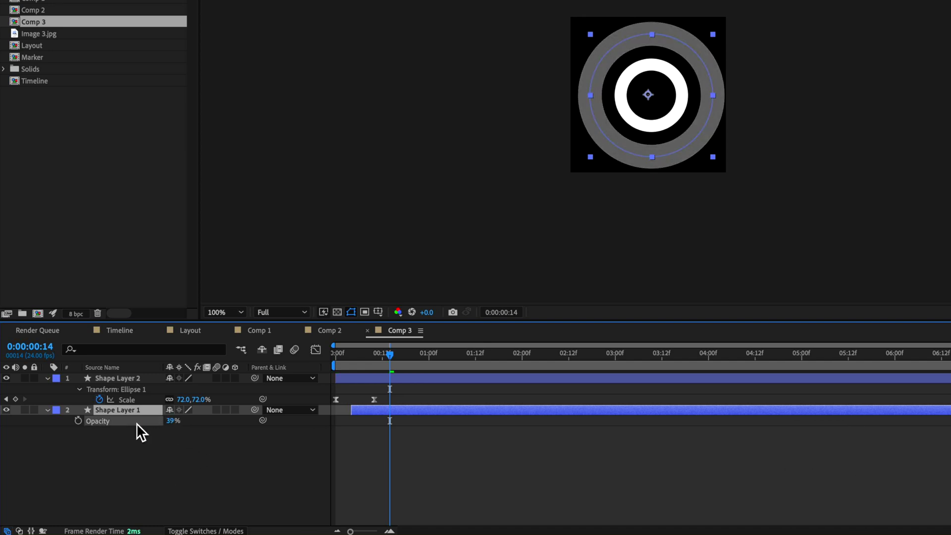
click(141, 433)
- Add opacity keyframes to Shape Layer 1 so the outer ring fades from 39% to 0%
drag(376, 355, 358, 359)
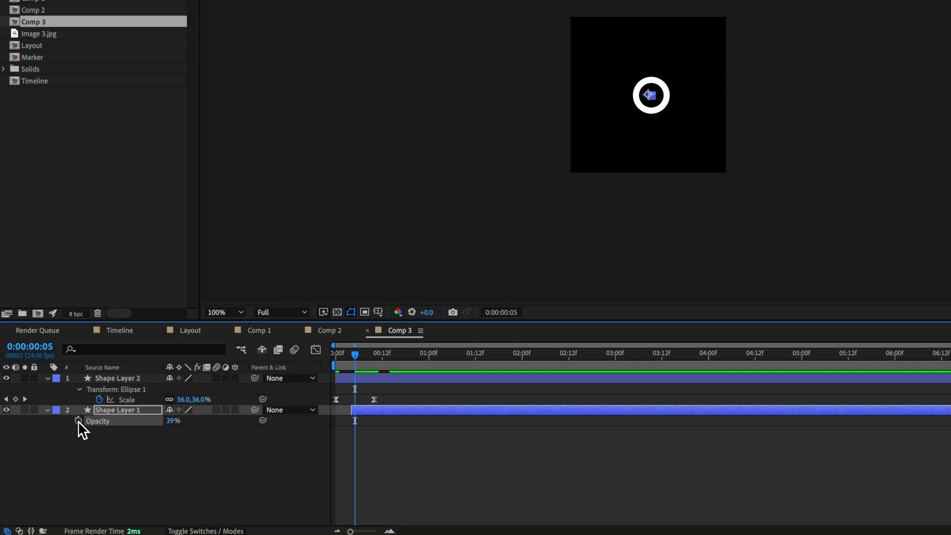
click(368, 352)
mouse_move(370, 354)
mouse_down()
mouse_move(394, 357)
mouse_move(358, 354)
mouse_up()
click(78, 421)
click(174, 421)
text(0)
key(Return)
- Preview the outer ring's fade and adjust its final opacity keyframe to about frame 17
key(space)
key(space)
drag(401, 421, 404, 422)
click(352, 353)
key(space)
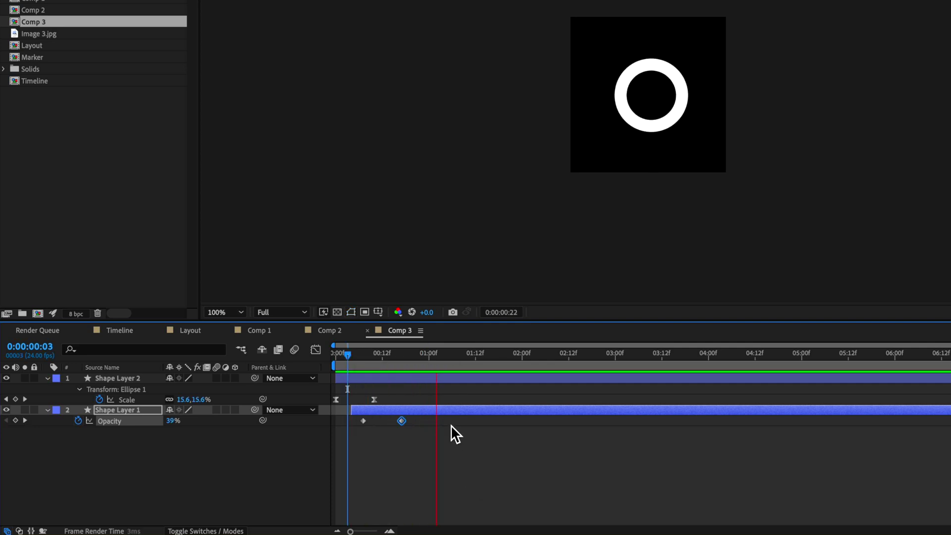
drag(438, 378, 401, 373)
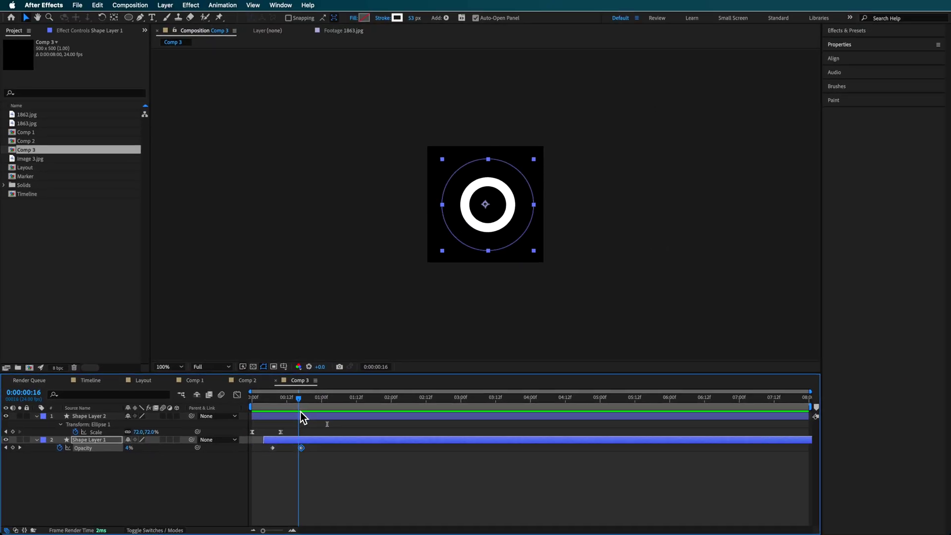
- Set Shape Layer 1's stroke to 79 px and its end scale at frame 14 to 132%, and preview the pulse
click(414, 26)
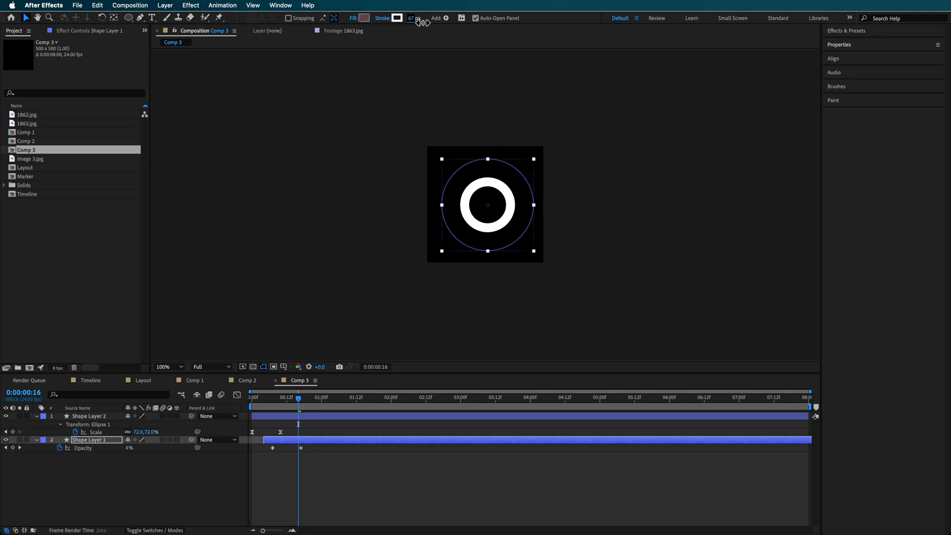
click(305, 444)
key(u)
drag(301, 397, 294, 397)
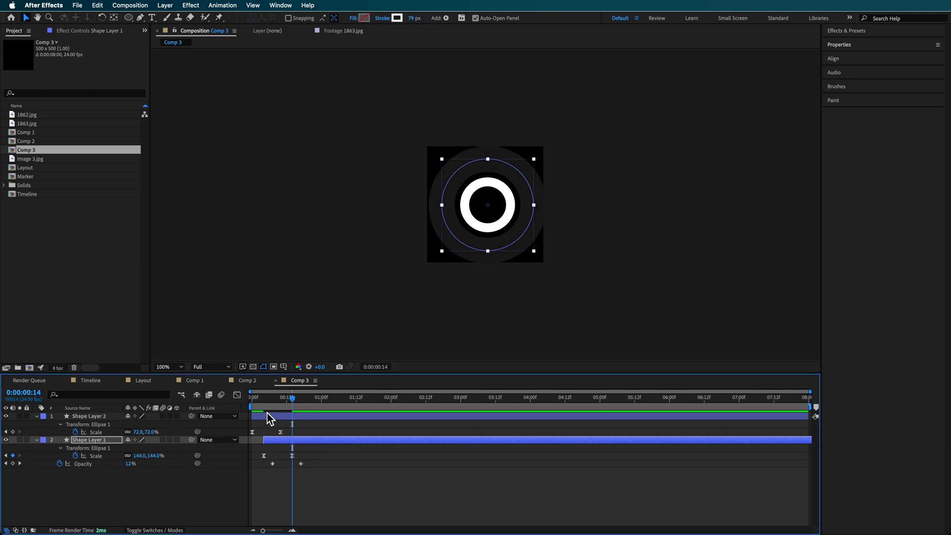
drag(154, 457, 147, 458)
key(space)
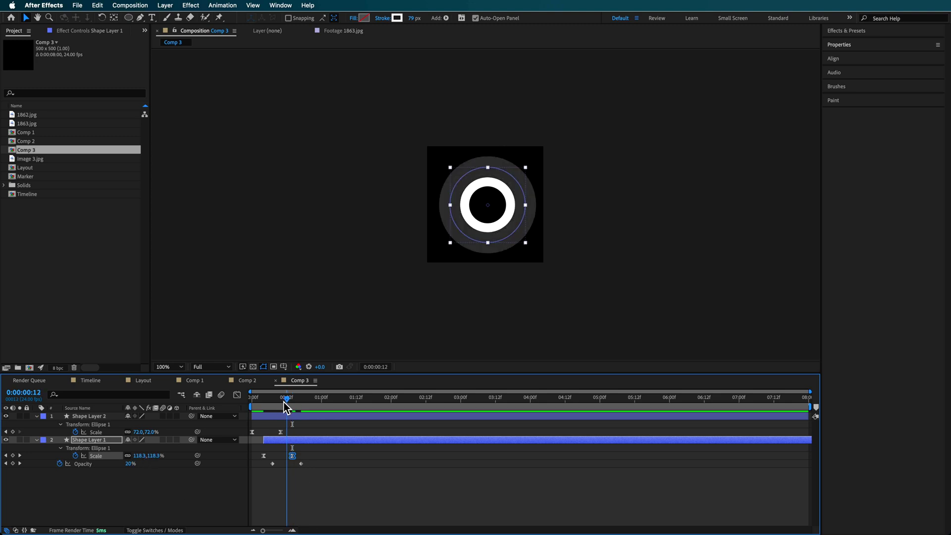
- Duplicate the fading ring layer twice, stagger the added pulses to start at about 0:22 and 1:19, and preview them
key(super+d)
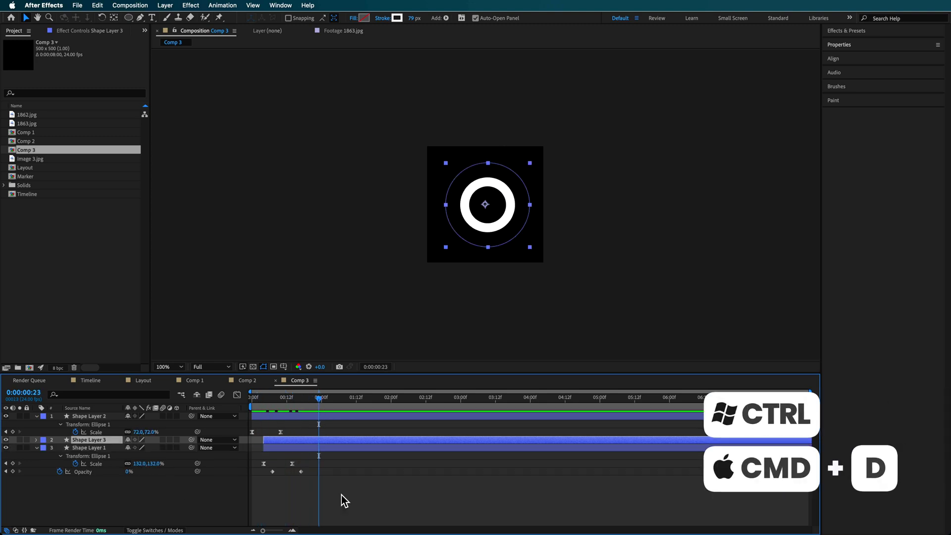
drag(305, 448, 345, 449)
drag(299, 398, 347, 454)
click(339, 460)
key(super+d)
drag(419, 461, 420, 456)
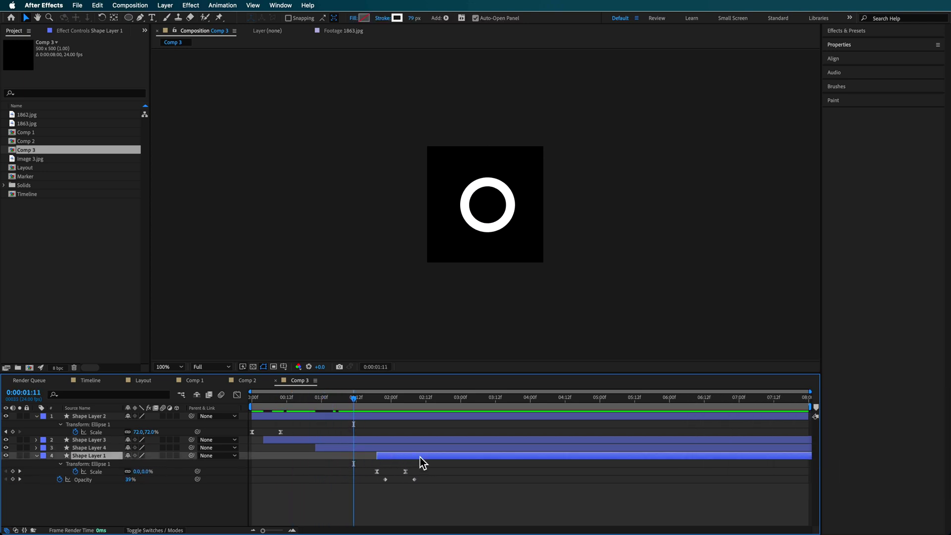
drag(352, 411, 252, 410)
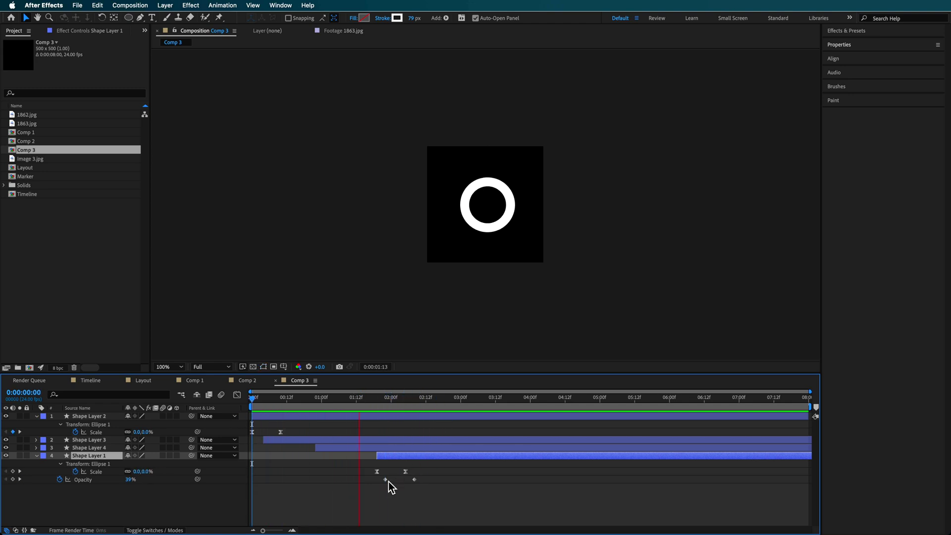
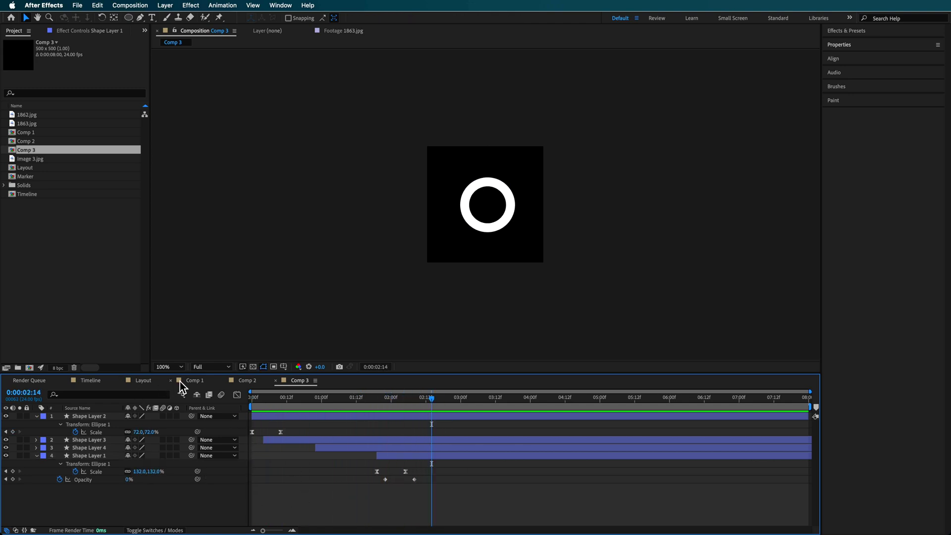
- Add the Marker composition to Comp 2 below the Mask layer, place it where the yellow and white lines meet, and scrub through it
click(247, 380)
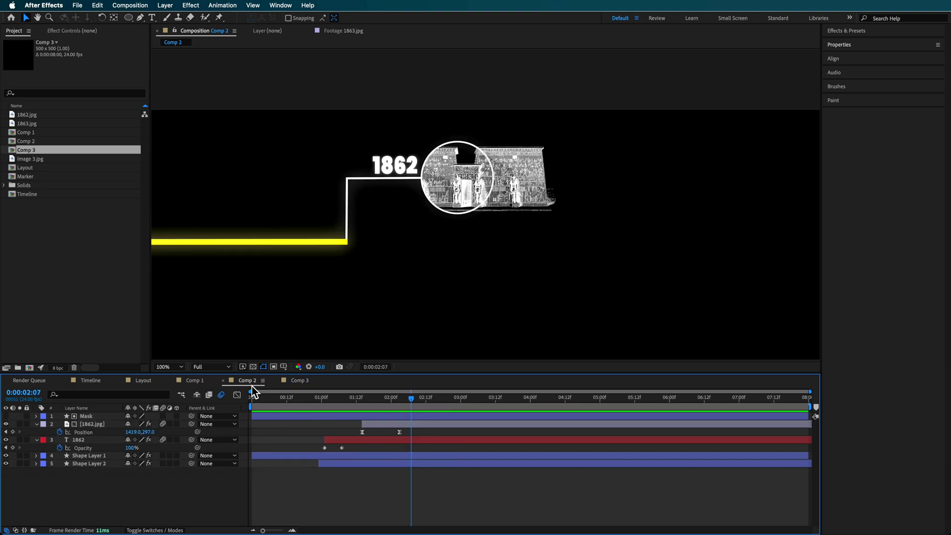
mouse_move(35, 177)
mouse_down()
mouse_move(166, 361)
mouse_move(103, 429)
mouse_move(168, 420)
mouse_up()
mouse_move(749, 250)
mouse_down()
mouse_move(353, 250)
mouse_move(369, 255)
mouse_move(380, 245)
mouse_move(367, 245)
mouse_up()
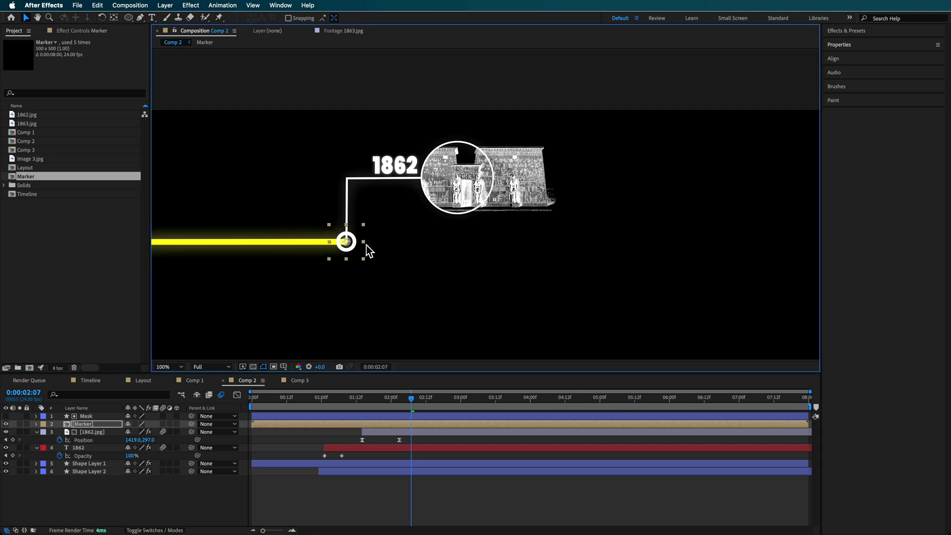
drag(402, 399, 426, 414)
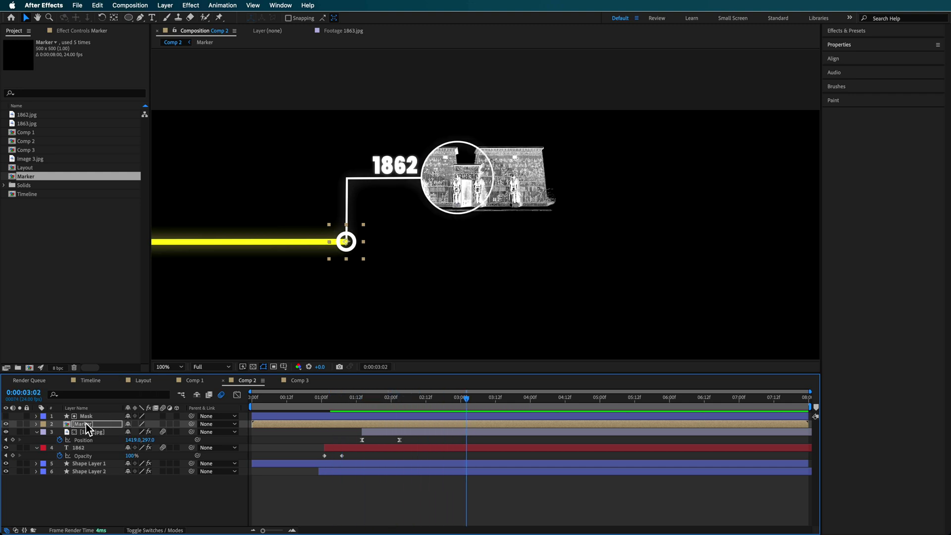
- Move the Marker layer above Mask in Comp 2 and copy Shape Layer 1's Glow effect onto it
drag(88, 427, 89, 418)
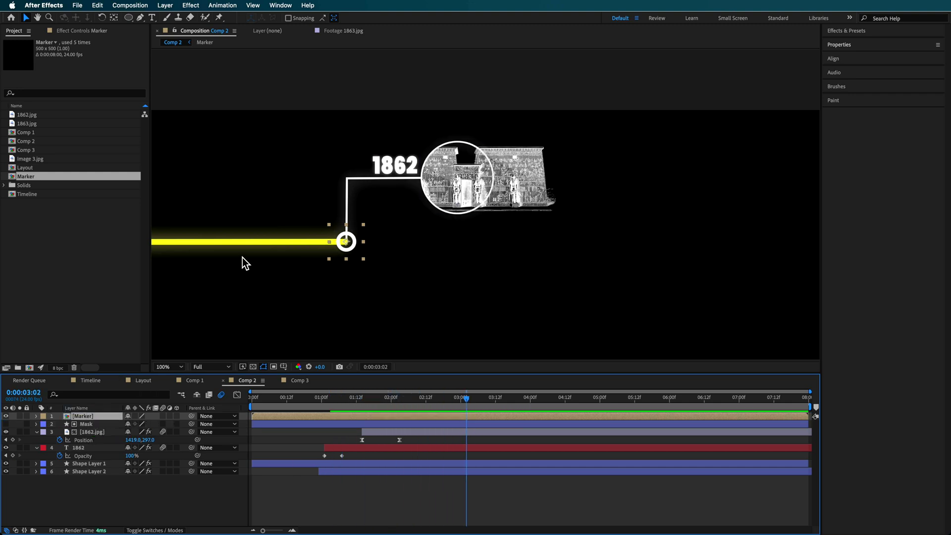
click(250, 242)
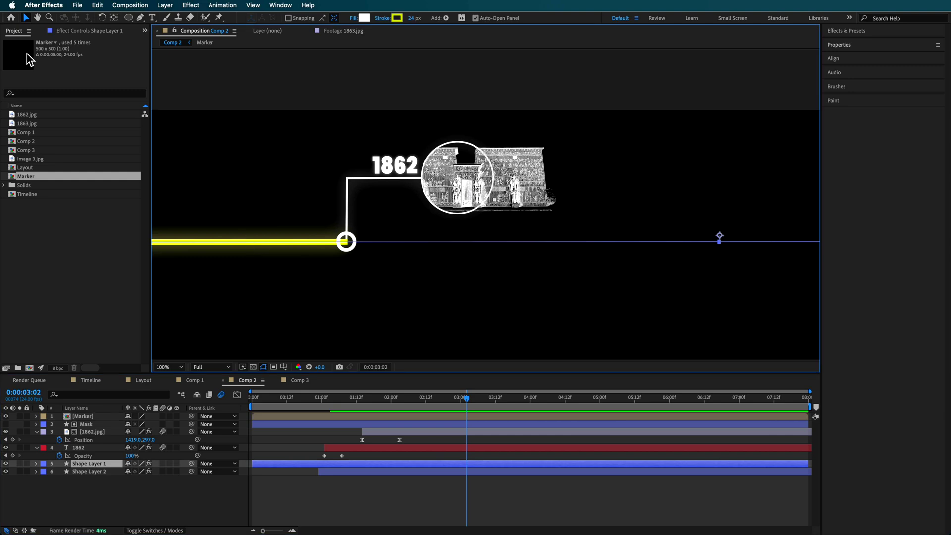
click(71, 33)
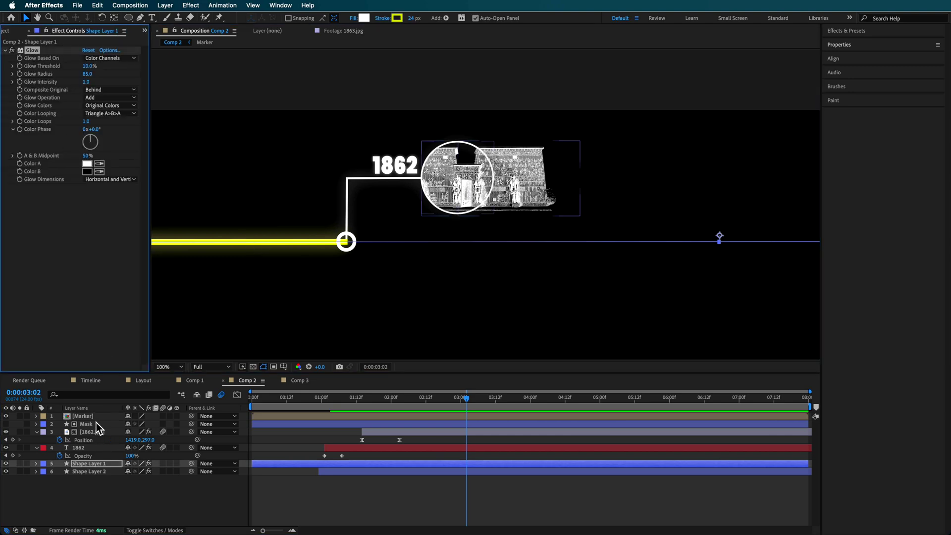
click(352, 251)
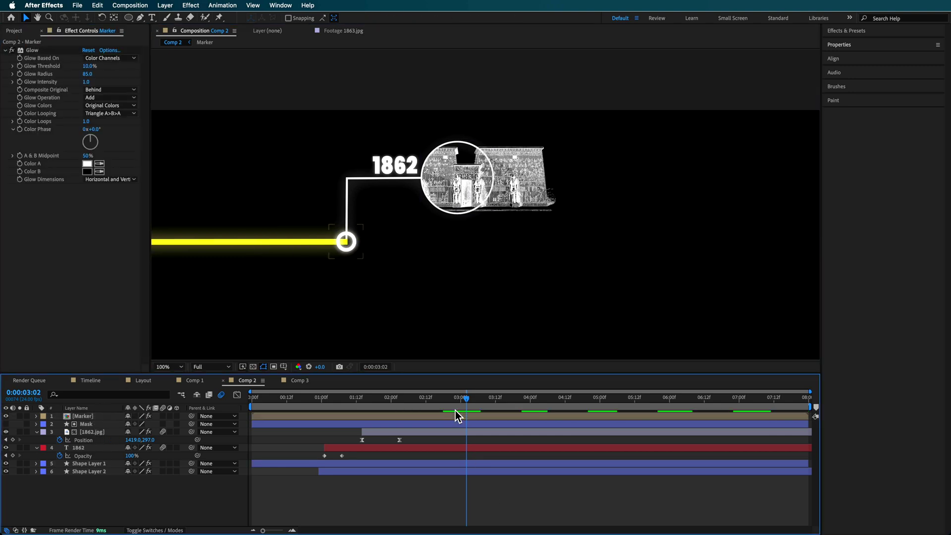
- Shift the Marker layer to start at about 1:00, when the white branch line appears, and preview the timing
click(287, 403)
key(space)
click(298, 416)
mouse_move(299, 417)
mouse_down()
mouse_move(388, 415)
mouse_move(370, 422)
mouse_up()
key(space)
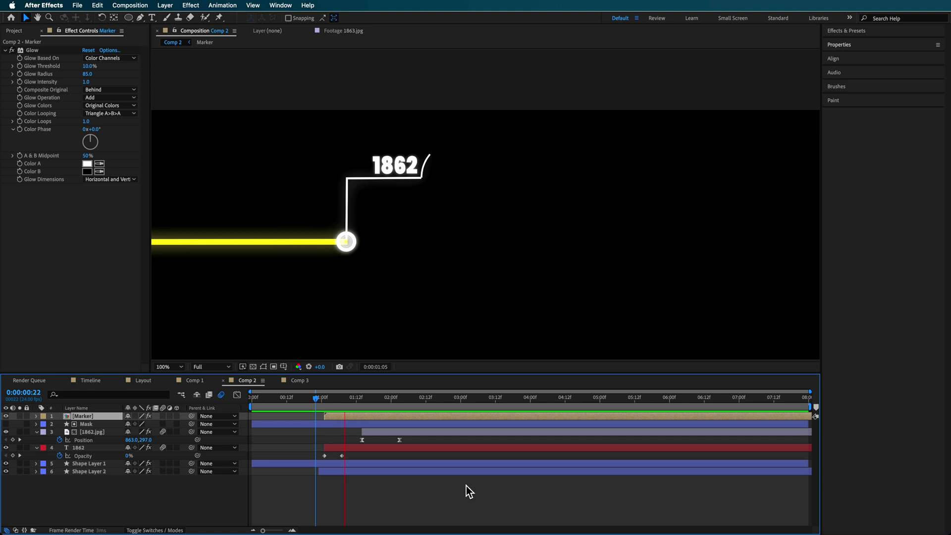
key(space)
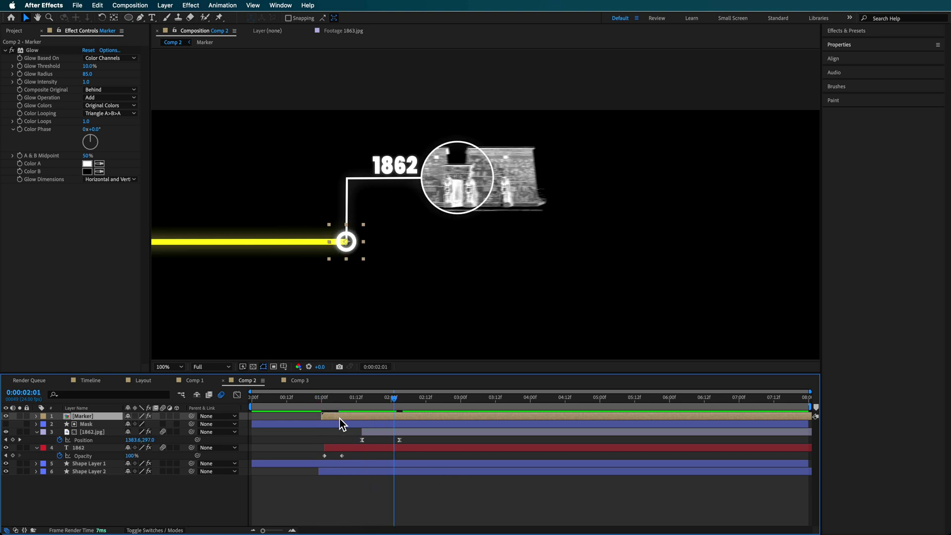
click(316, 399)
key(space)
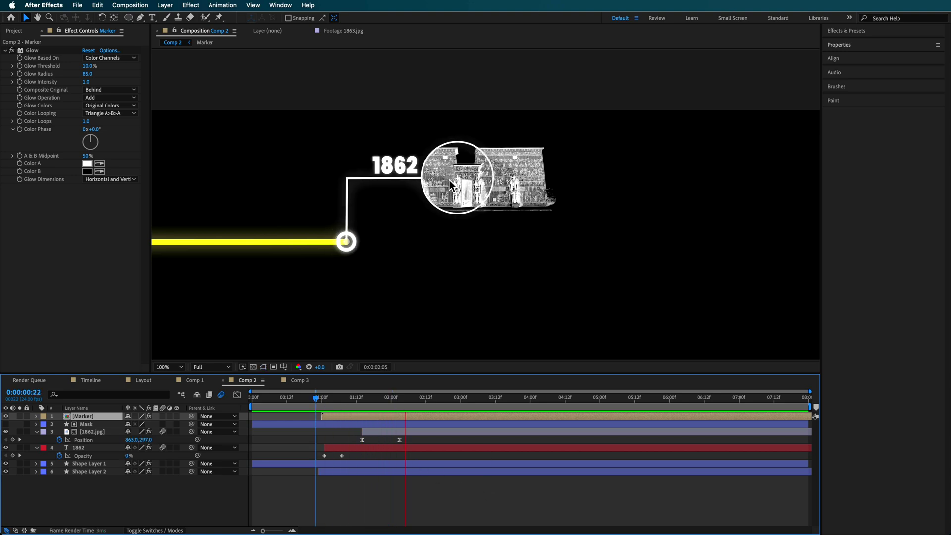
key(space)
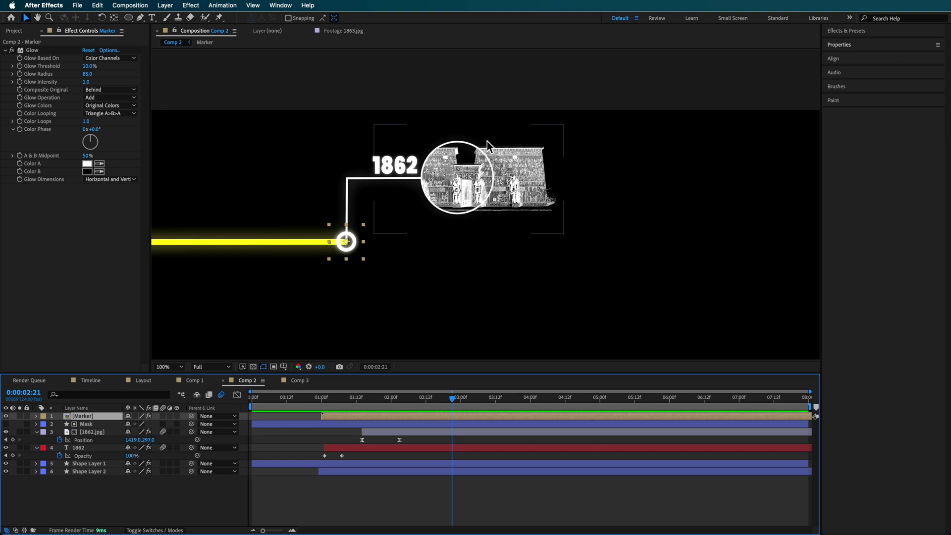
- Scrub through the marker pulse in Comp 2 and compare it with the 1862 to 1863 section of the Layout composition
click(395, 494)
click(336, 398)
drag(352, 405, 502, 427)
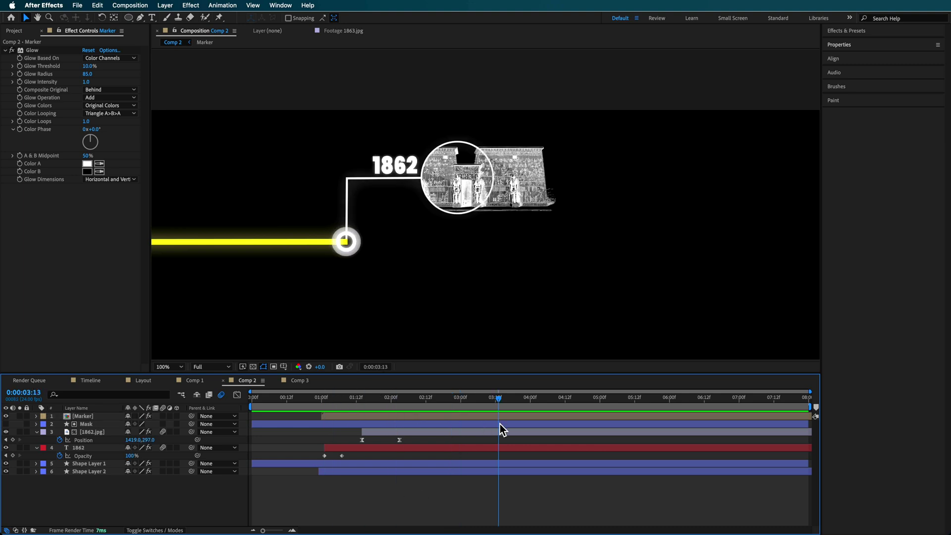
click(144, 380)
drag(400, 405, 585, 404)
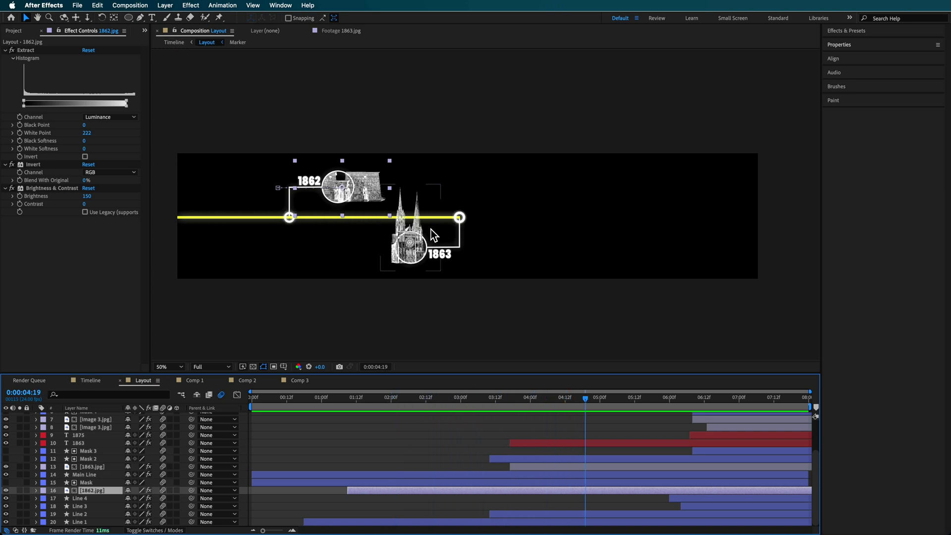
click(250, 379)
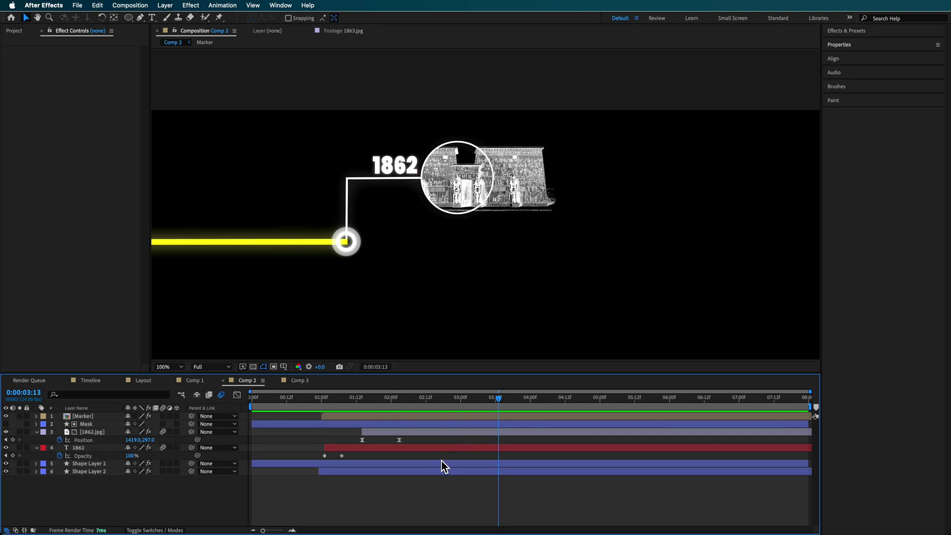
click(429, 425)
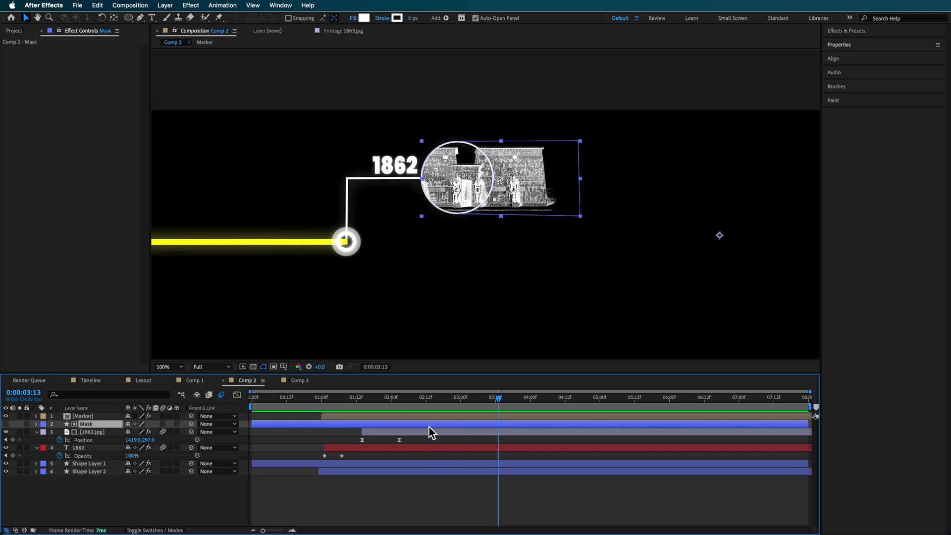
- Reveal Shape Layer 1's End keyframes, hold the line at 3:02, and extend it to 49% with a keyframe at about 4:04
click(430, 464)
key(u)
drag(337, 400, 463, 415)
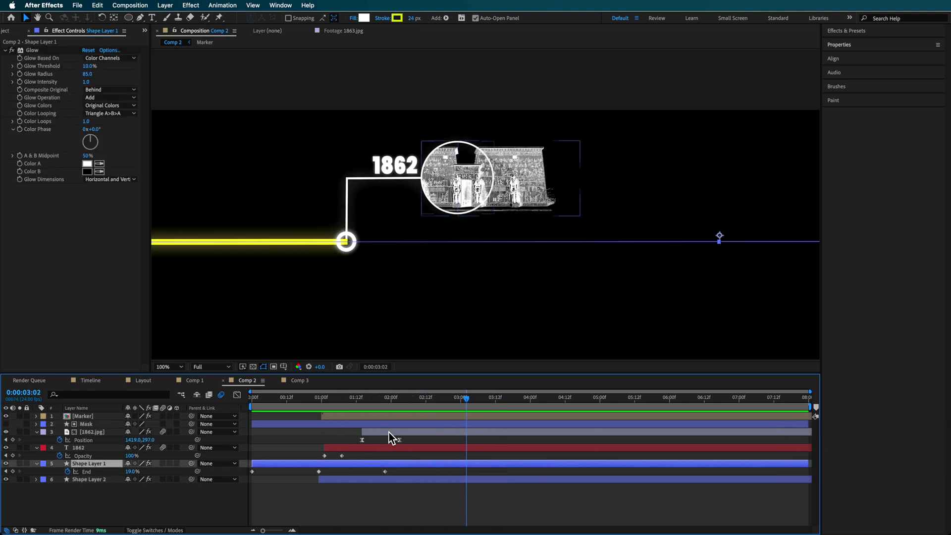
mouse_move(135, 472)
mouse_down()
mouse_move(159, 472)
mouse_move(146, 471)
mouse_up()
key(super+c)
drag(509, 399, 533, 403)
key(super+v)
key(space)
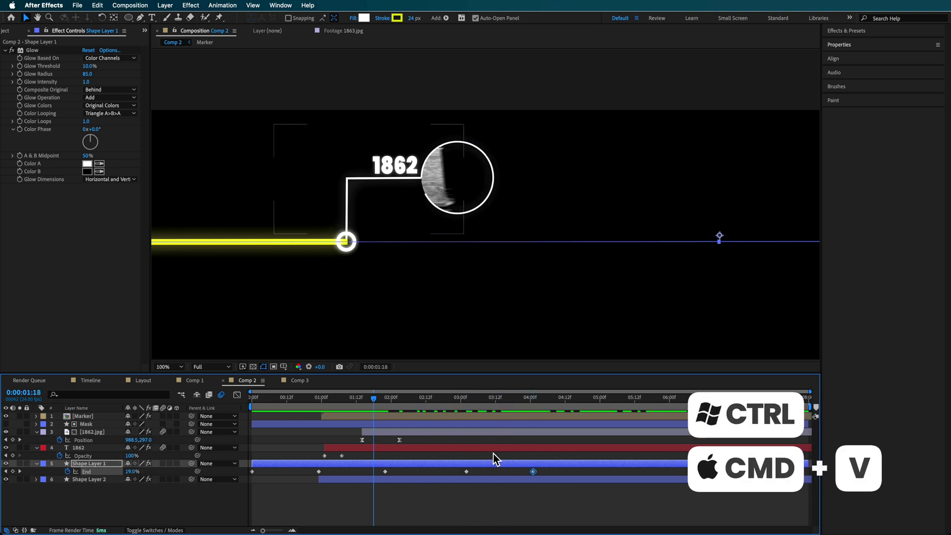
drag(536, 471, 541, 472)
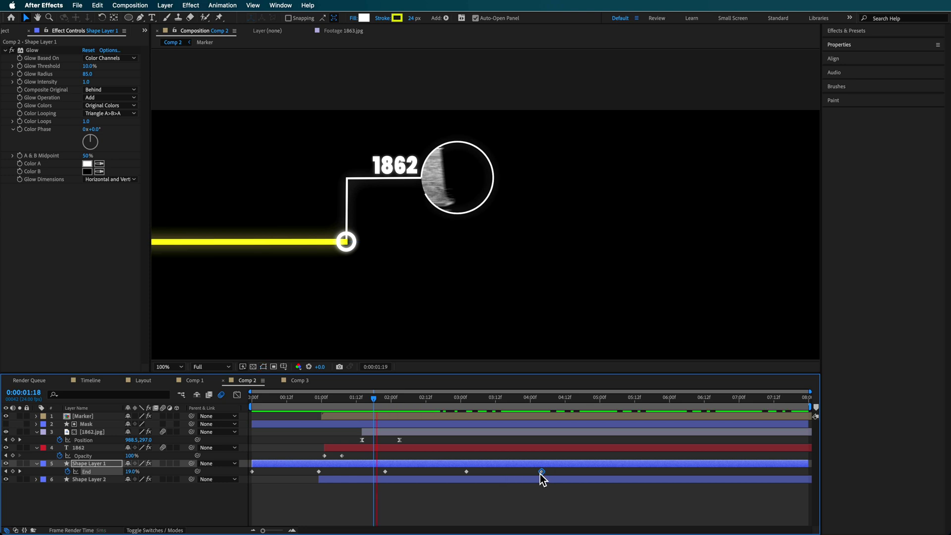
- Retime Shape Layer 1's last two End keyframes to about 2:21 and 3:19 and scrub through the line's extension
drag(669, 226, 588, 204)
drag(537, 467, 452, 475)
click(520, 475)
drag(529, 472, 517, 473)
click(438, 397)
drag(442, 399, 515, 409)
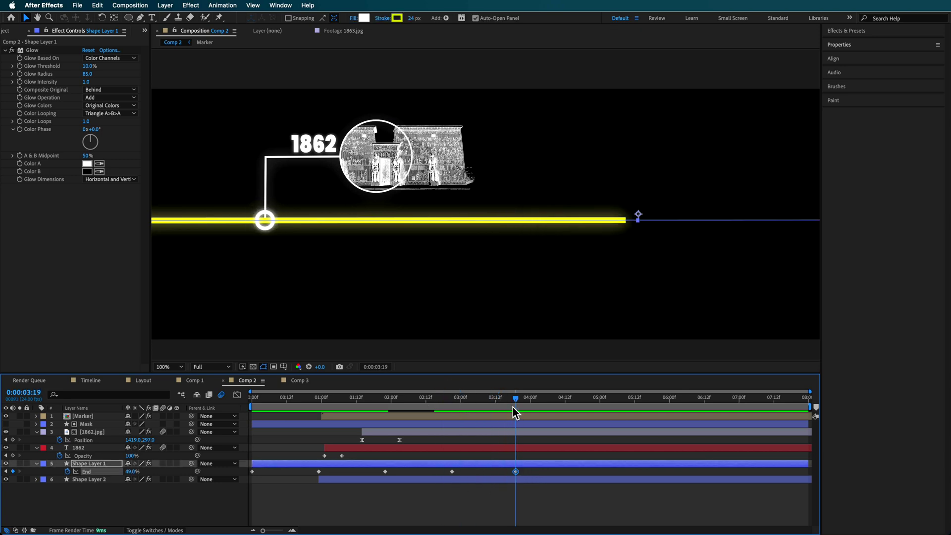
- Duplicate the white branch line Shape Layer 2, shift the copy along the yellow line, and put its anchor point at the stem's base
click(281, 172)
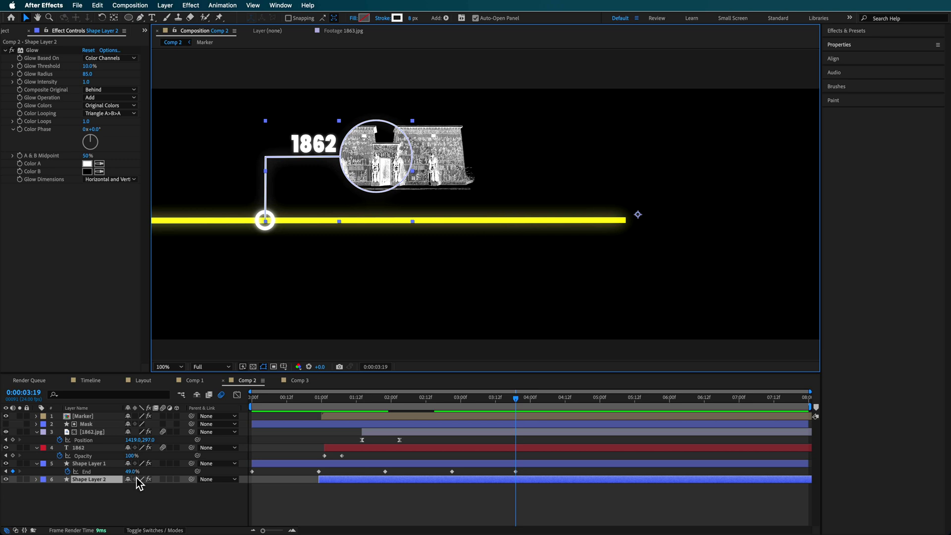
key(super+d)
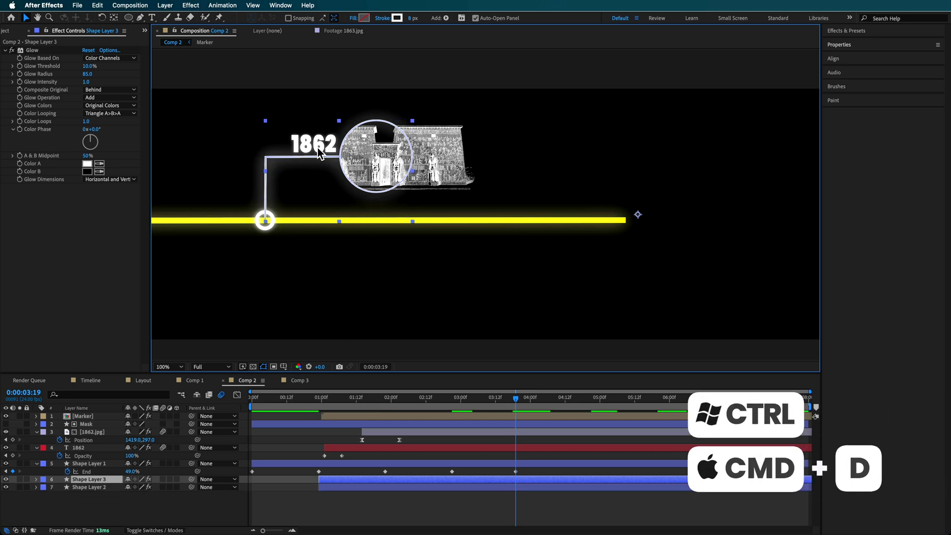
drag(311, 158, 586, 144)
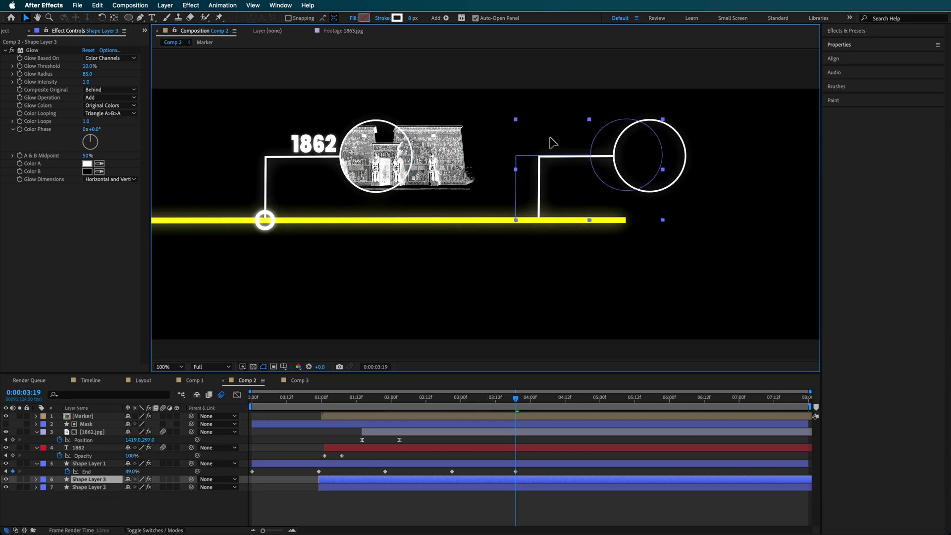
key(y)
drag(776, 216, 398, 223)
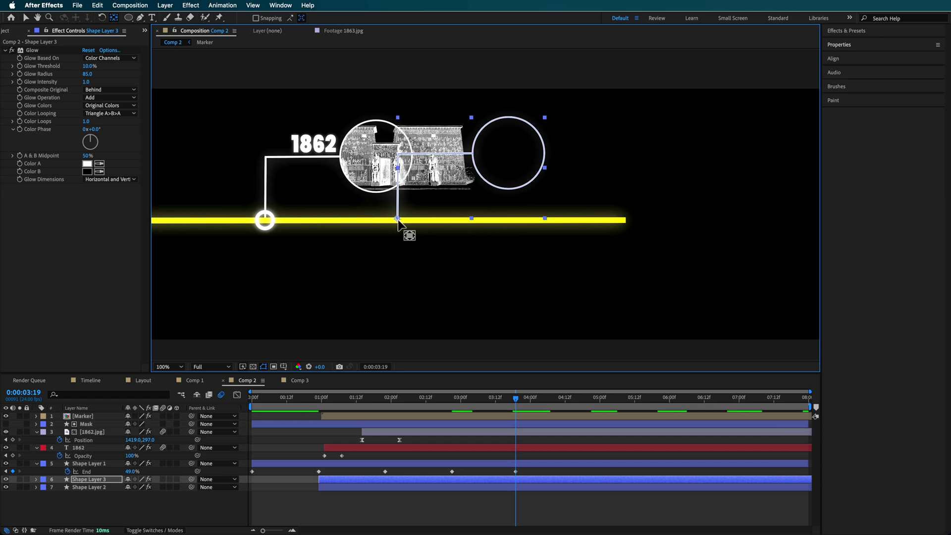
- Rotate the duplicated branch half a turn so its circle hangs below, and attach its stem to the yellow line's end
key(w)
drag(474, 211, 293, 300)
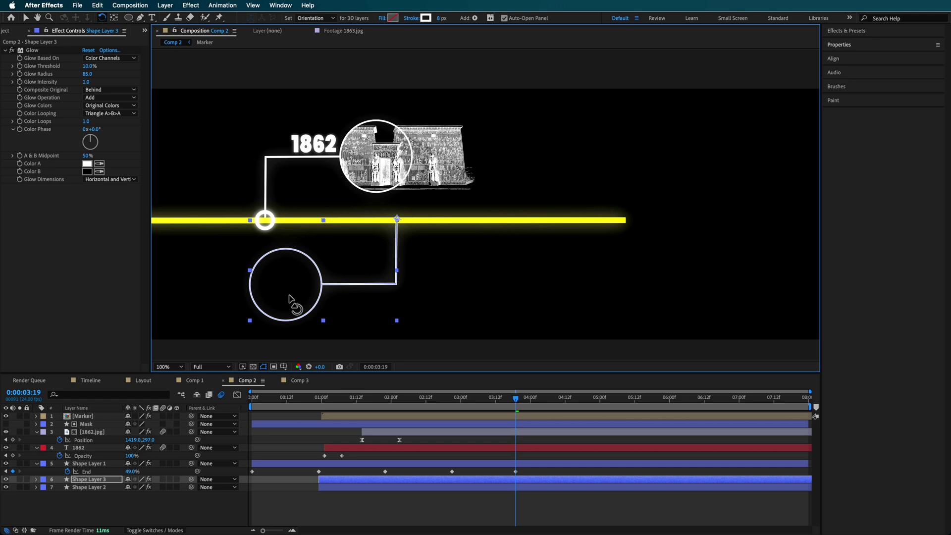
key(v)
drag(382, 270, 595, 275)
- Shift Shape Layer 3 to start at about 2:21 and scrub to check it against the yellow line's extension
drag(510, 394, 490, 425)
drag(396, 482, 562, 489)
click(462, 404)
drag(463, 406, 455, 414)
drag(525, 485, 476, 482)
drag(458, 400, 521, 400)
click(508, 498)
mouse_move(637, 212)
mouse_down()
mouse_move(499, 181)
mouse_move(542, 198)
mouse_up()
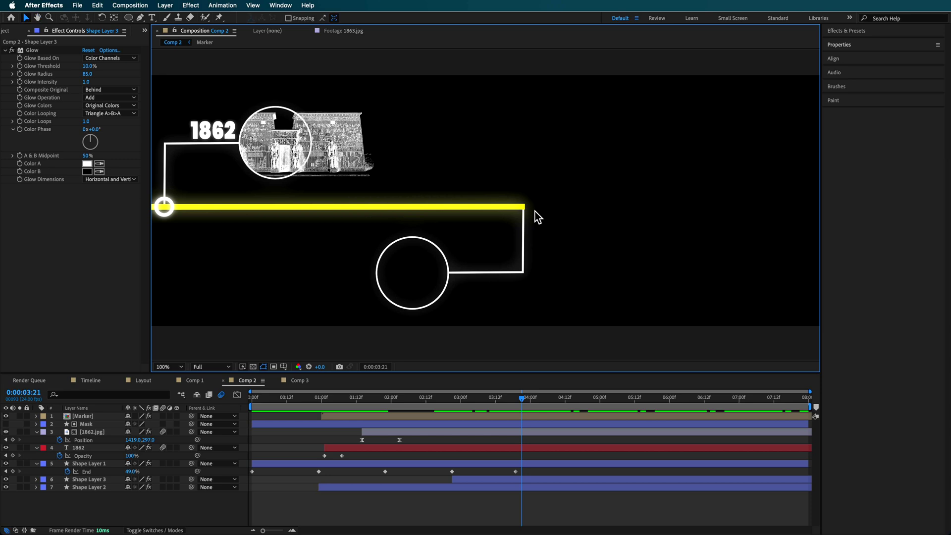
- Duplicate the Marker layer, start the copy at about 2:21, and place it where the lower branch meets the yellow line
click(104, 423)
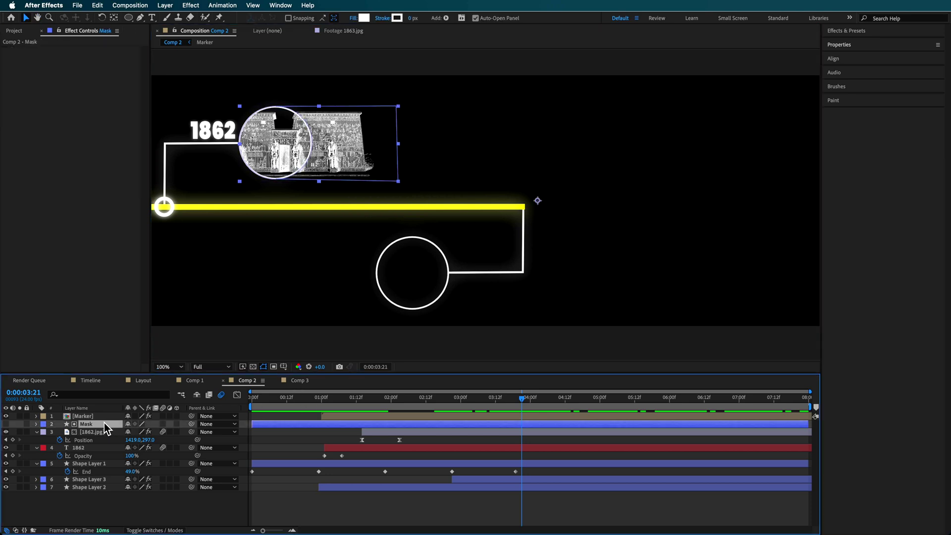
click(102, 416)
key(ctrl+d)
drag(367, 417, 495, 424)
drag(166, 203, 523, 204)
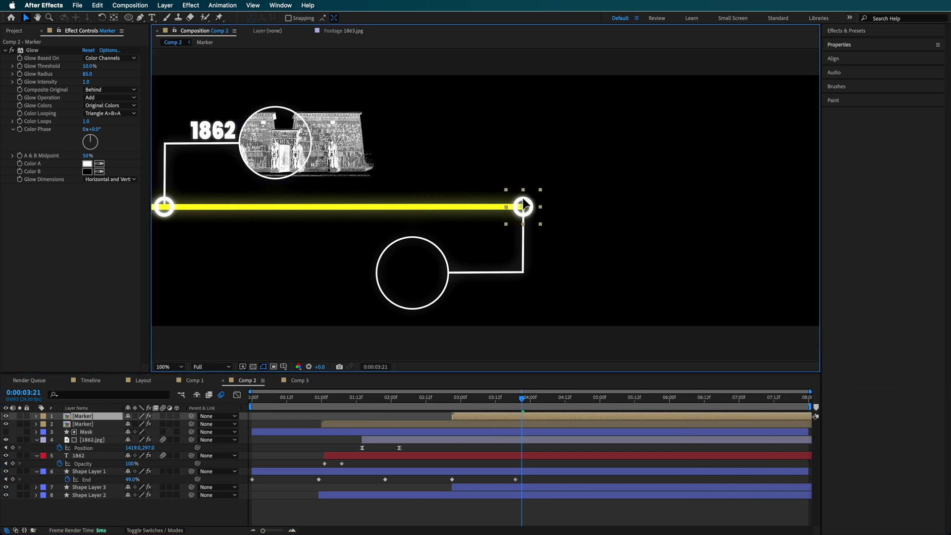
mouse_move(522, 398)
mouse_down()
mouse_move(473, 398)
mouse_move(536, 398)
mouse_up()
- Duplicate the 1862 text layer and place the copy just above the lower branch's horizontal line, beside the circle
click(200, 130)
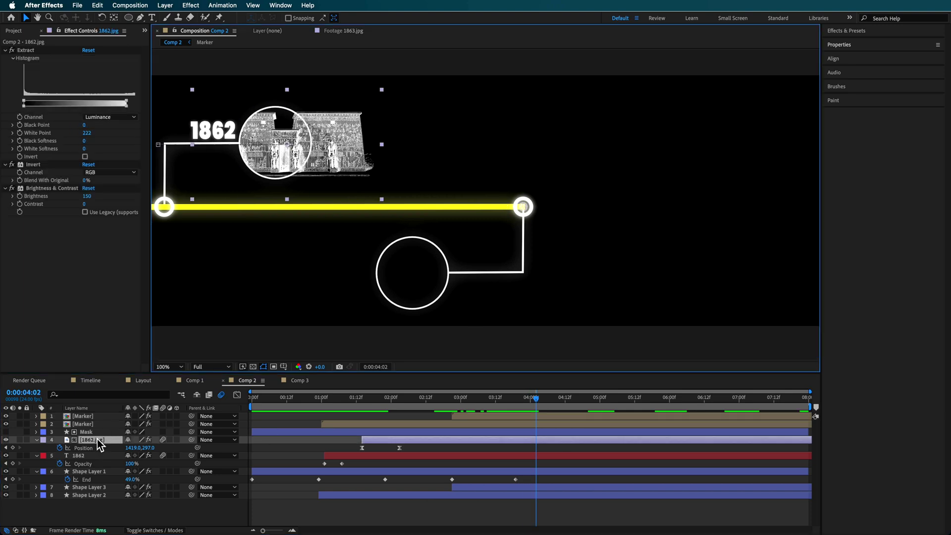
click(88, 464)
key(super+d)
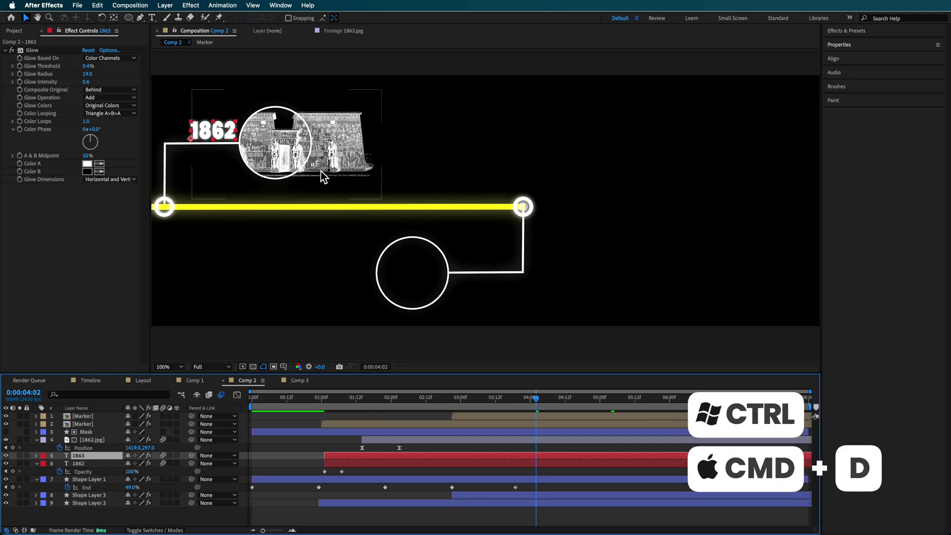
drag(210, 133, 473, 263)
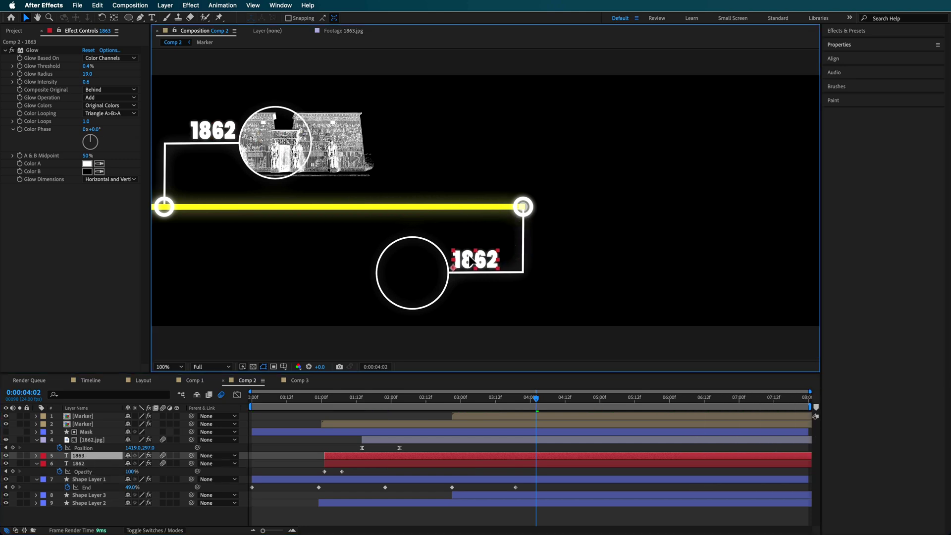
- Examine the 1863 cathedral image and the shape of its Mask 2 layer in the Layout composition
click(365, 158)
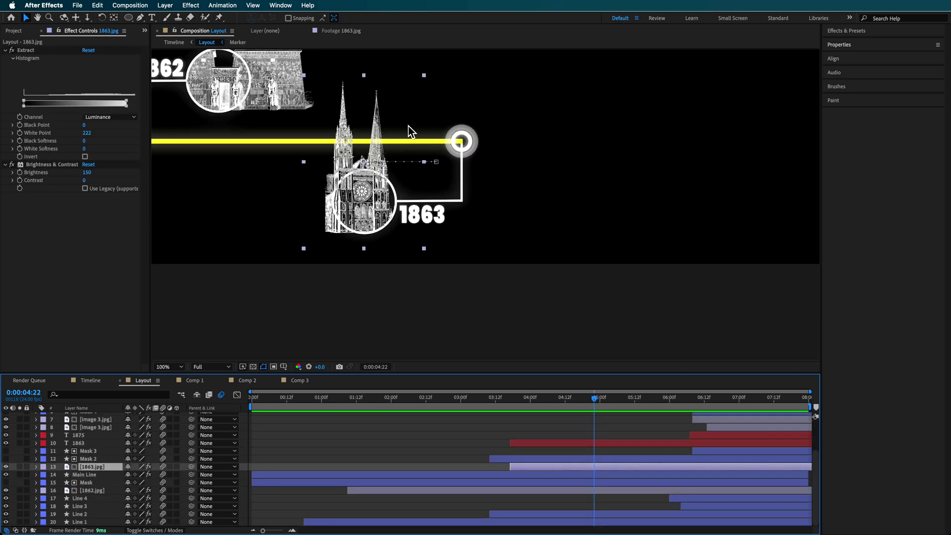
click(92, 459)
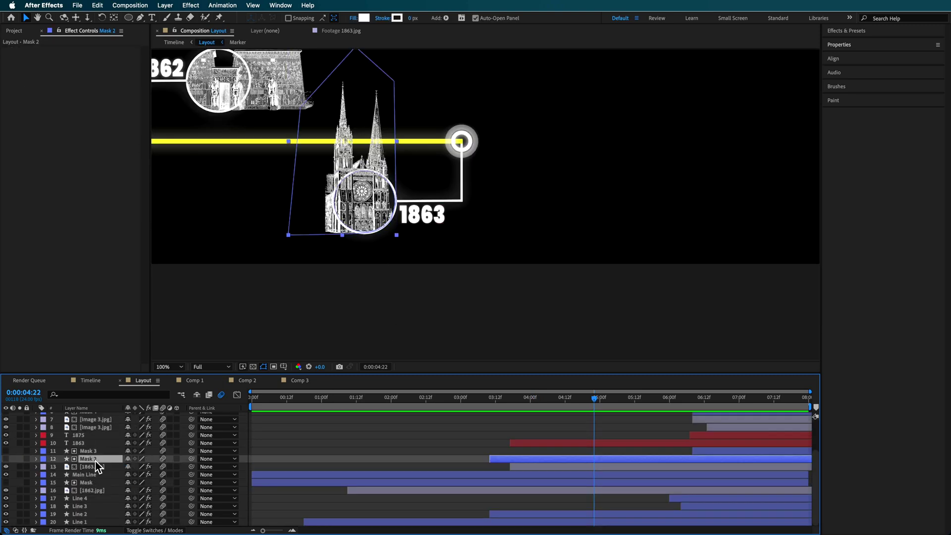
click(6, 459)
click(6, 459)
drag(582, 399, 605, 405)
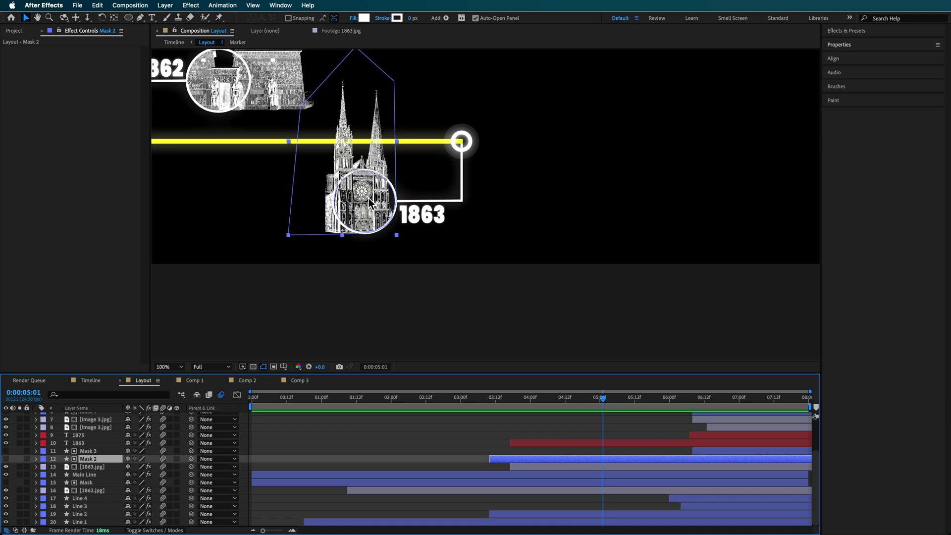
drag(620, 400, 650, 403)
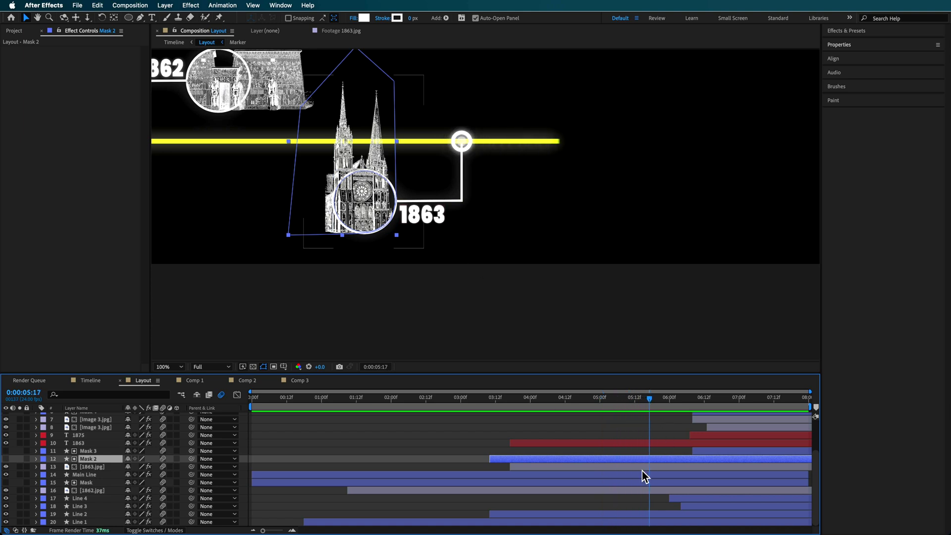
- Examine Main Line's End keyframes in Layout and scrub through the two branches around the 1875 label
click(91, 476)
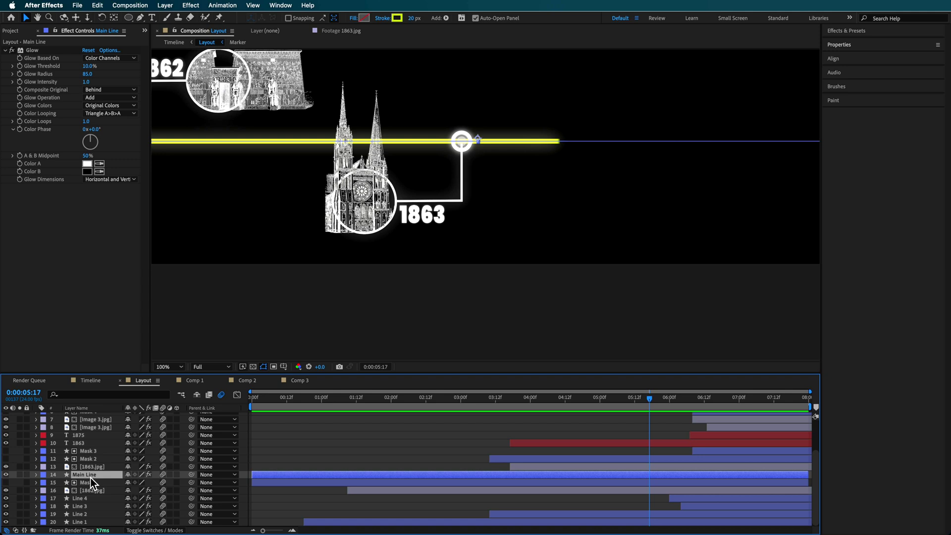
key(u)
click(668, 399)
drag(672, 402, 716, 404)
drag(703, 181, 452, 251)
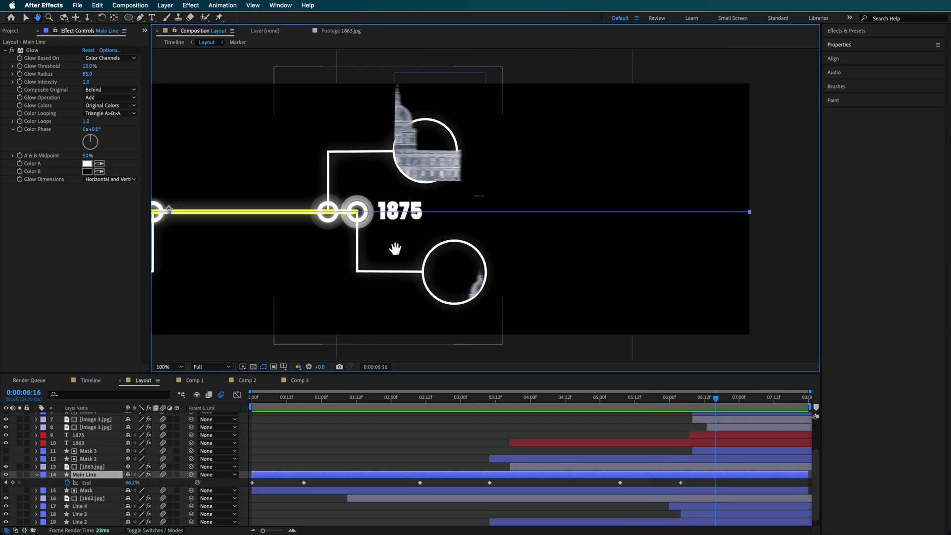
drag(718, 403, 774, 412)
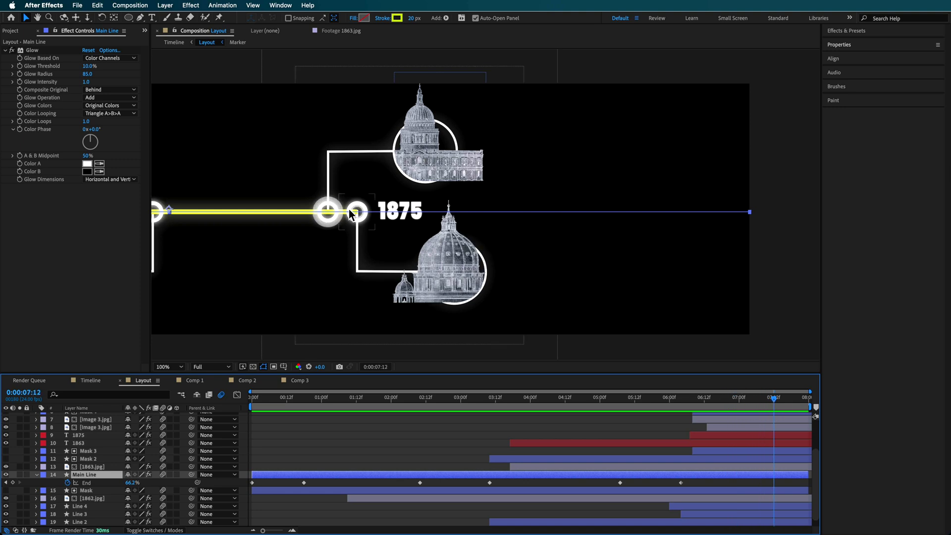
drag(680, 399, 761, 414)
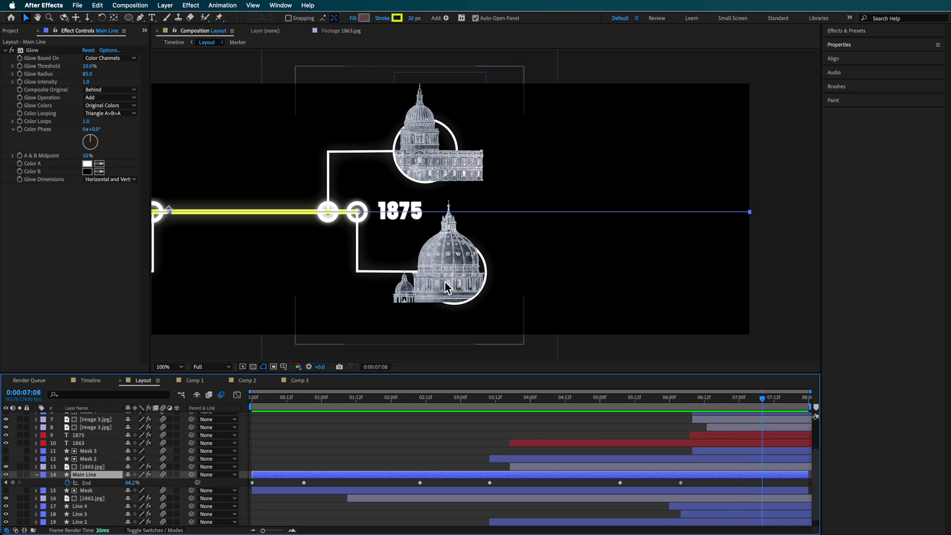
- Add an adjustment layer above all layers in the Layout composition and apply Camera Lens Blur to it
click(772, 272)
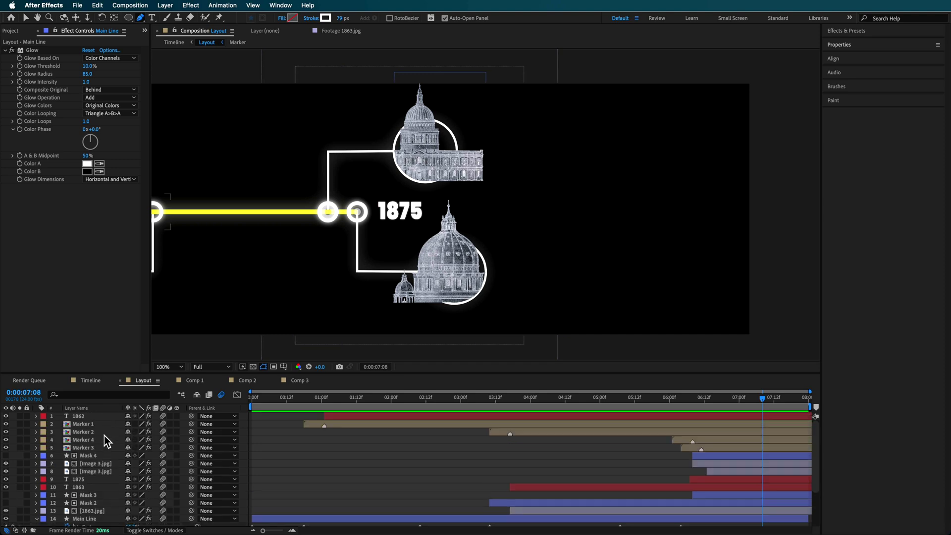
right_click(33, 419)
mouse_move(63, 413)
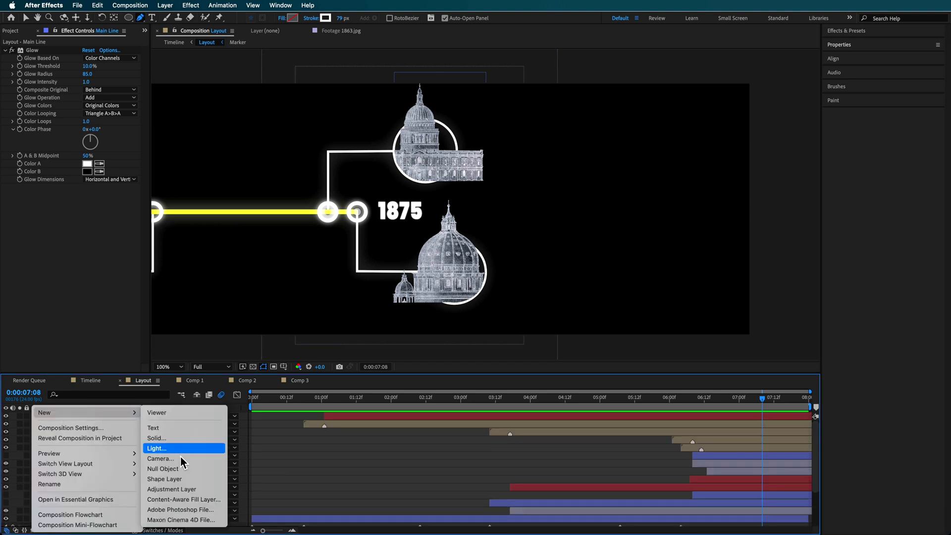
click(182, 488)
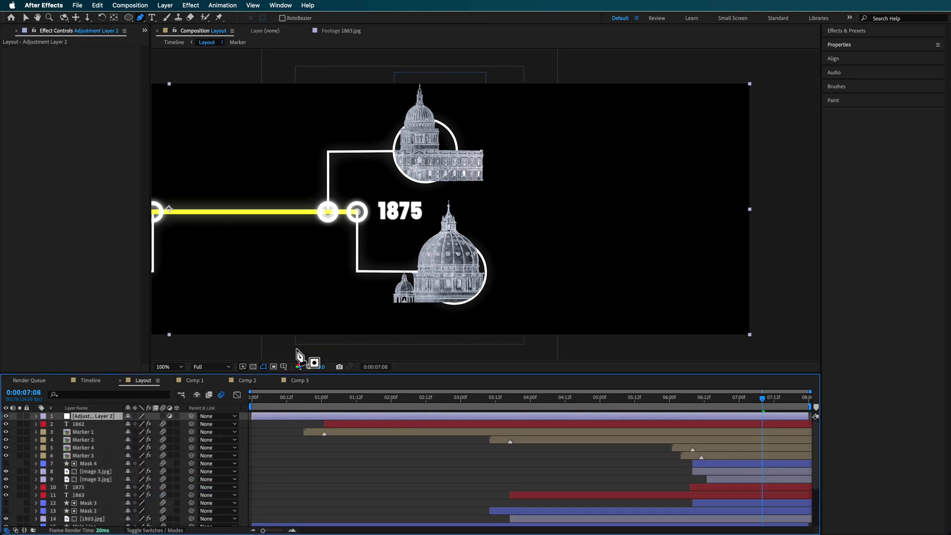
click(308, 6)
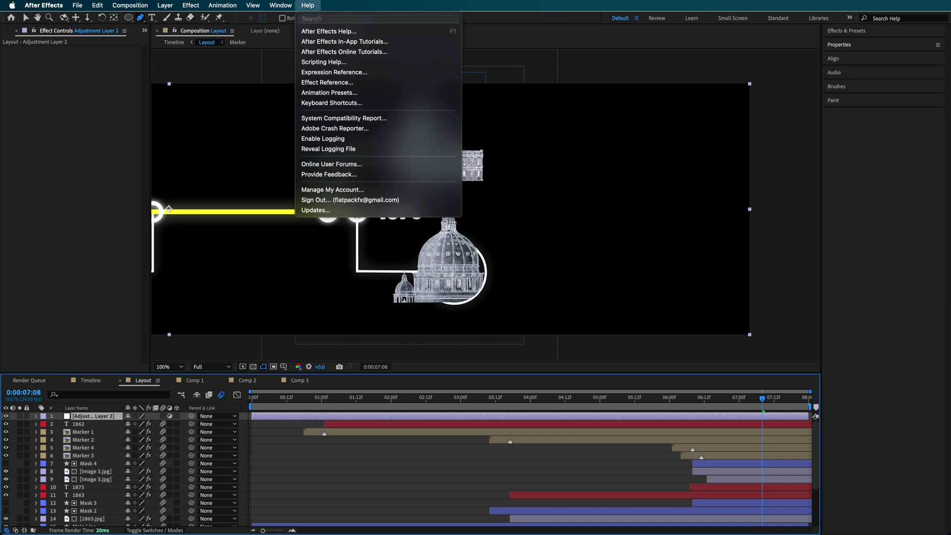
text(blur)
mouse_move(339, 54)
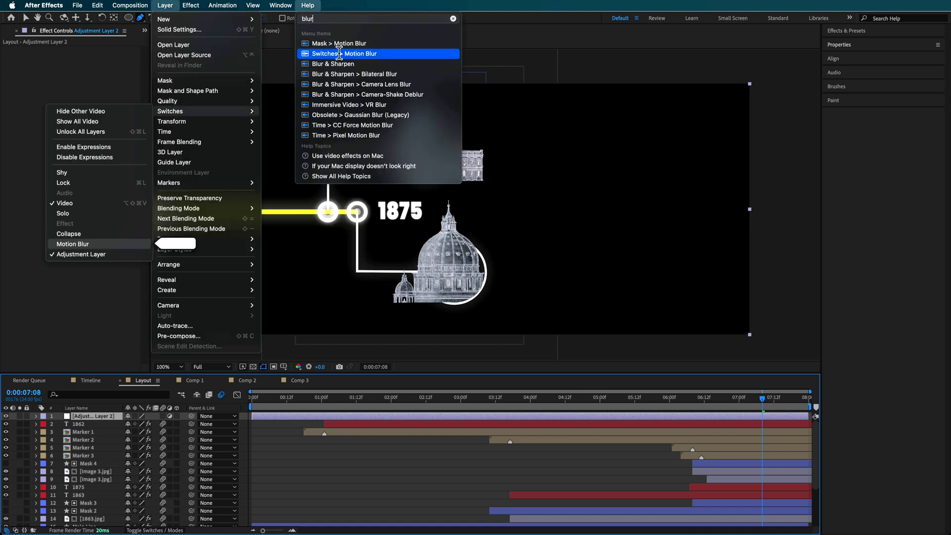
click(337, 85)
drag(390, 195, 387, 195)
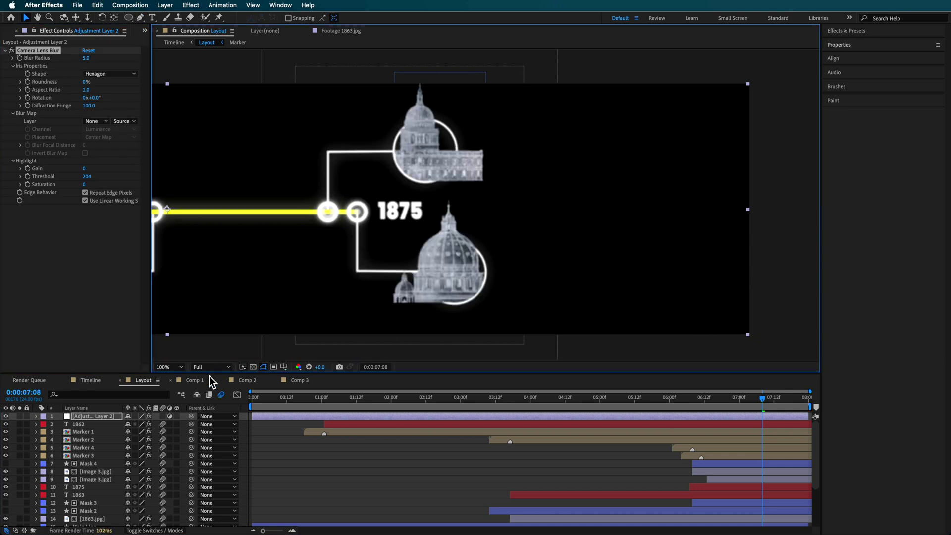
- Draw a closed freeform mask on the adjustment layer around the lower dome image beneath the 1875 label
key(g)
click(503, 204)
drag(446, 195, 381, 237)
drag(338, 233, 329, 248)
drag(310, 311, 371, 334)
drag(527, 328, 538, 319)
click(503, 204)
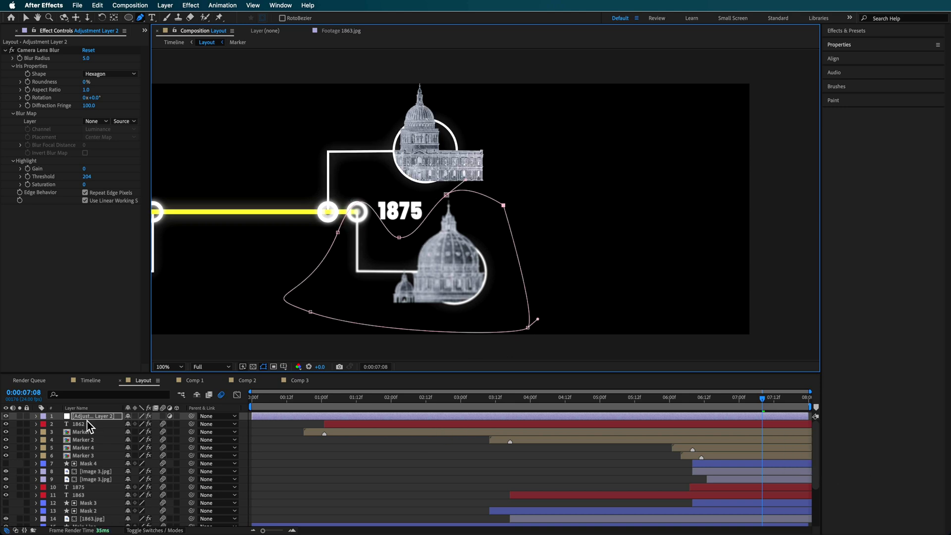
- Set the Mask Feather of the adjustment layer's Mask 1 to 51 pixels
click(36, 416)
click(44, 424)
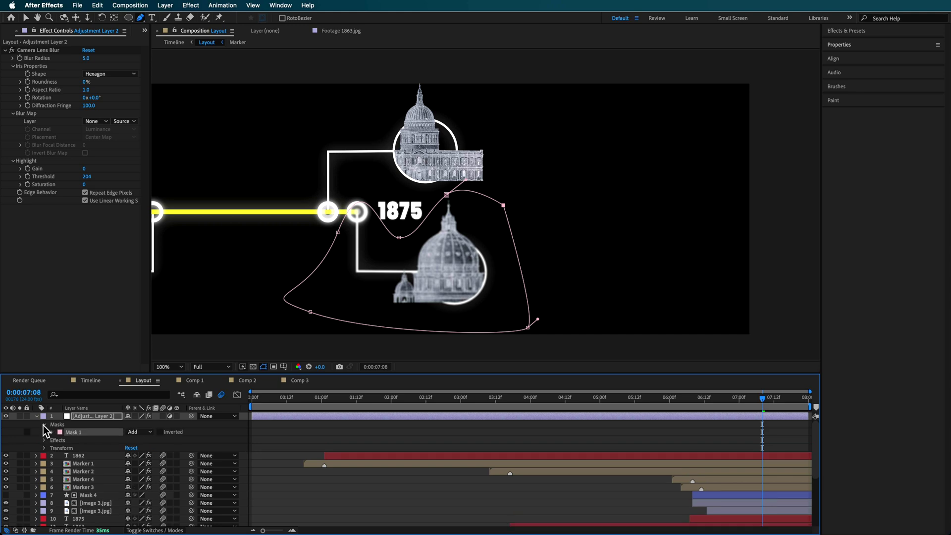
click(52, 432)
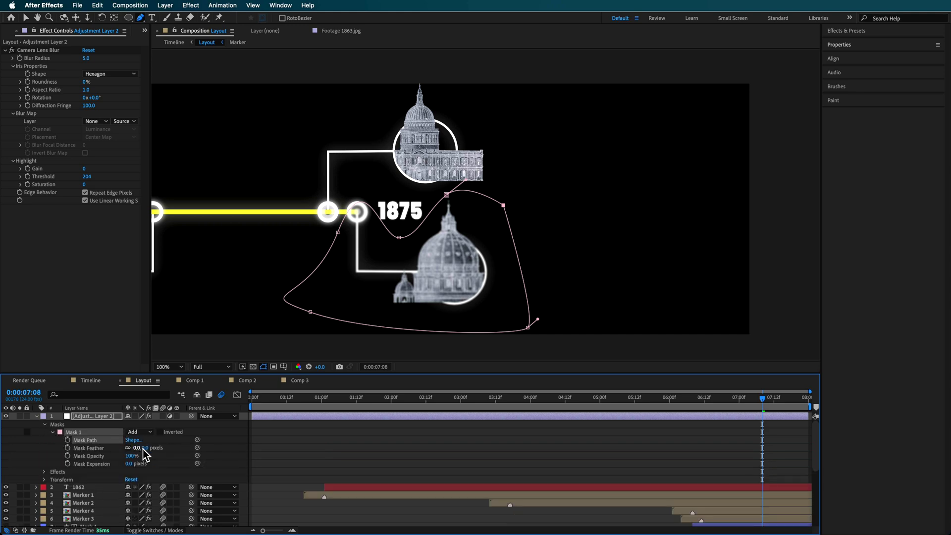
drag(145, 448, 151, 448)
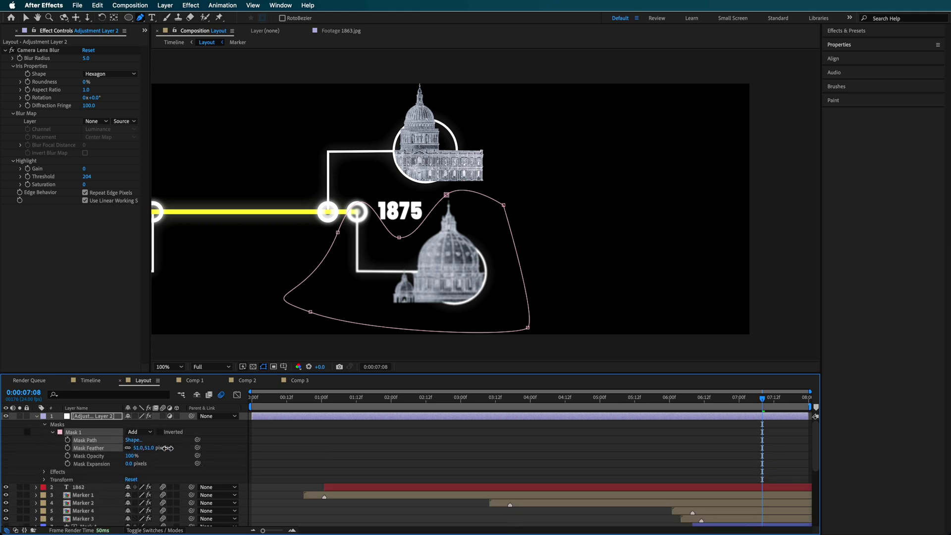
- Scrub ahead to 7:23 to check the feathered blur, and delete the adjustment layer from Layout
click(617, 453)
mouse_move(763, 400)
mouse_down()
mouse_move(658, 403)
mouse_move(810, 406)
mouse_up()
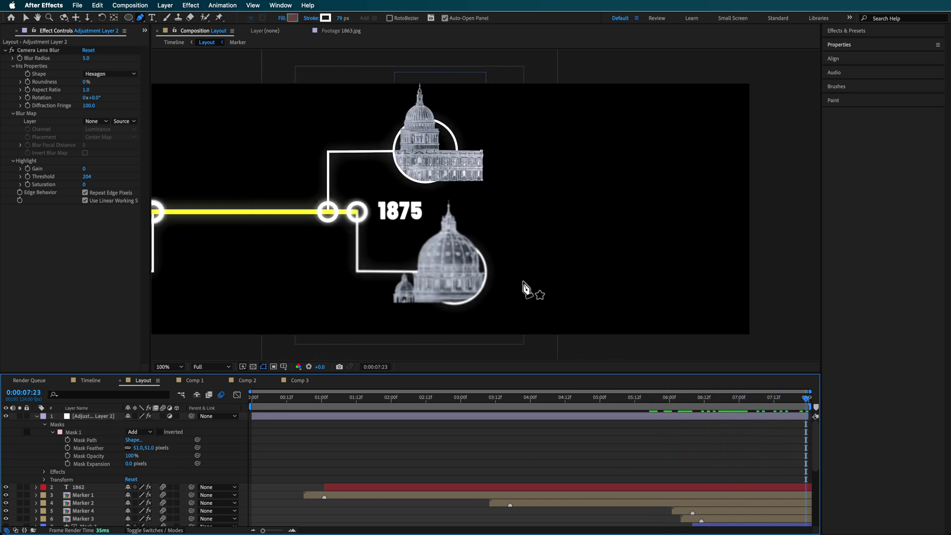
click(103, 419)
key(Delete)
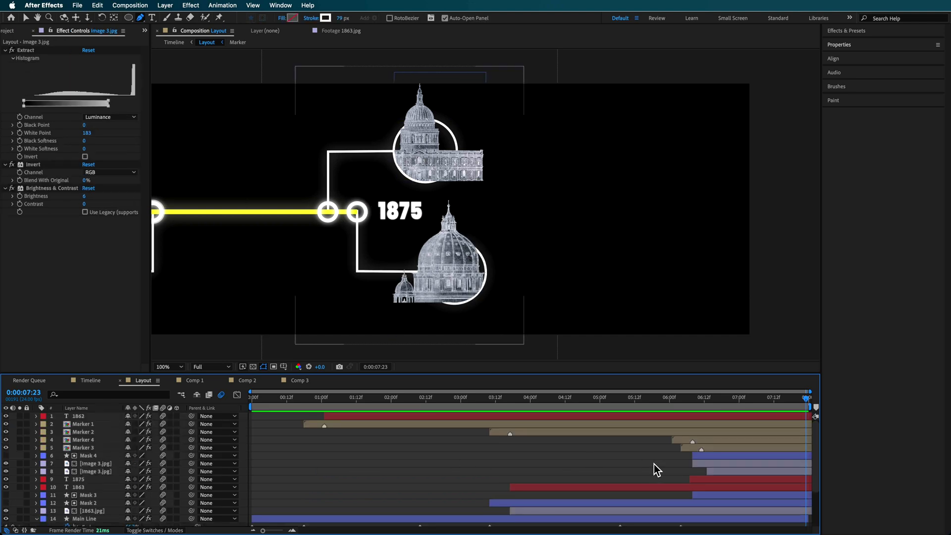
- Scrub through the image reveals of the 1875 branches and look across to the 1863 branch
key(v)
drag(696, 397, 727, 398)
drag(235, 232, 448, 251)
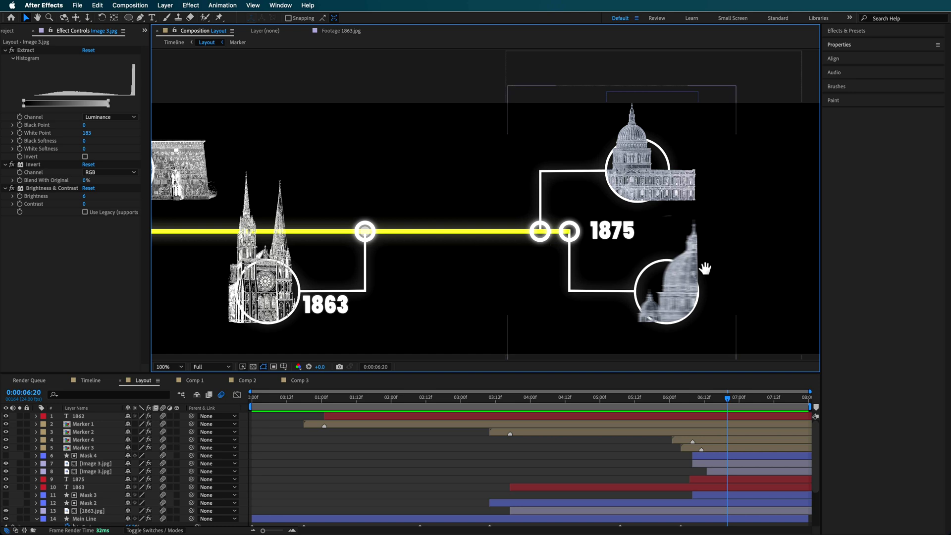
drag(705, 268, 497, 258)
drag(727, 398, 776, 402)
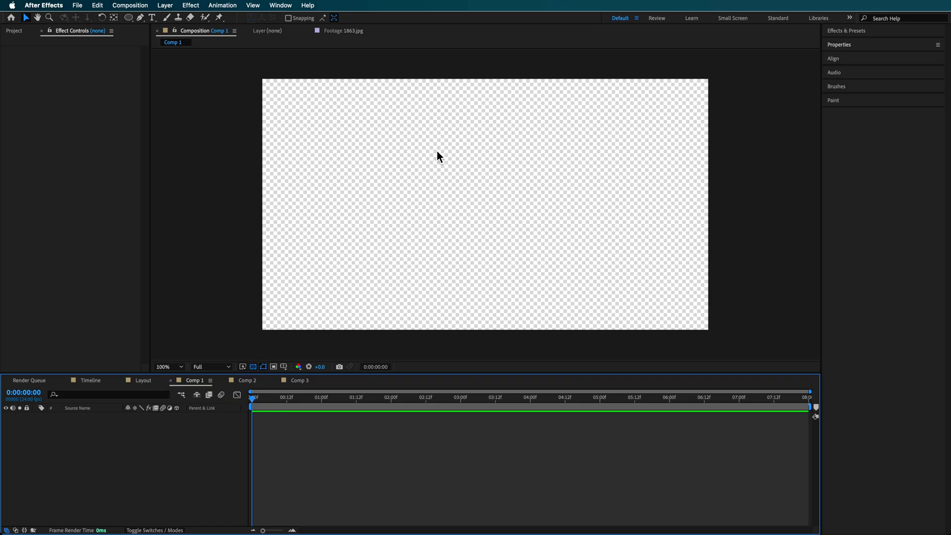
- Create a dark gray solid in Comp 1 and apply the Gradient Ramp effect to it
right_click(91, 453)
mouse_move(124, 415)
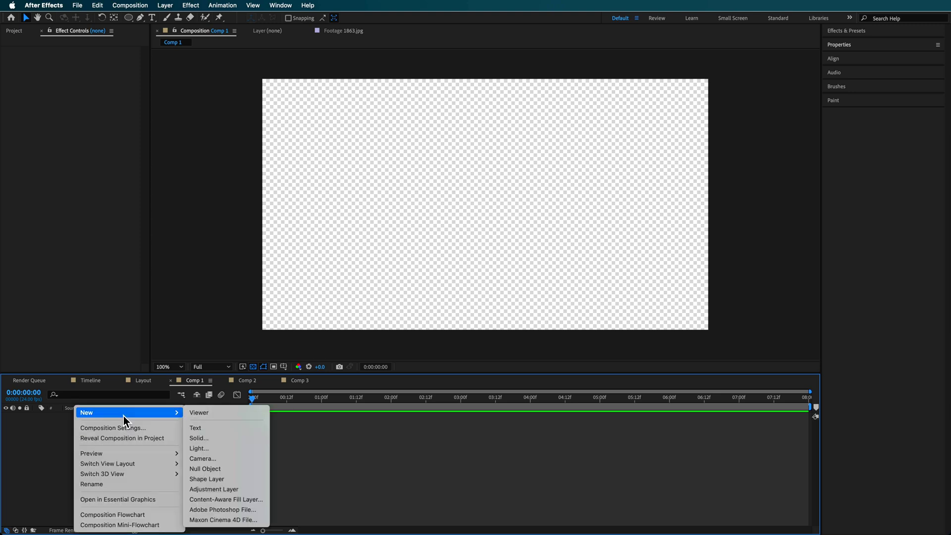
click(224, 439)
click(411, 342)
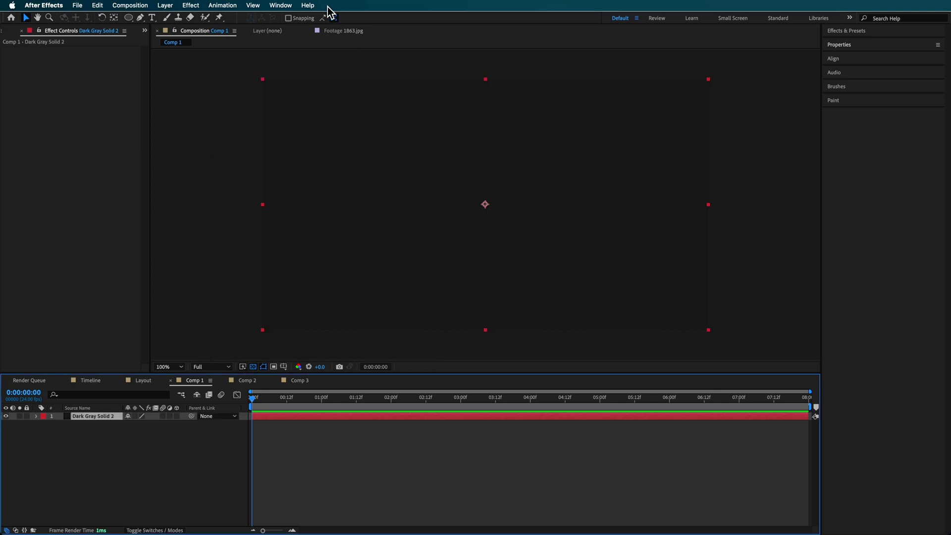
click(309, 6)
text(gradi)
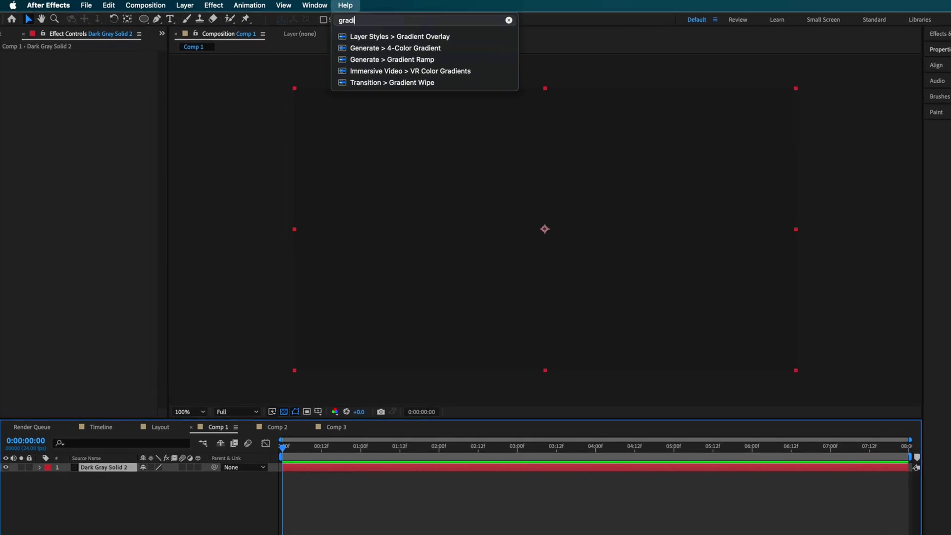
click(391, 59)
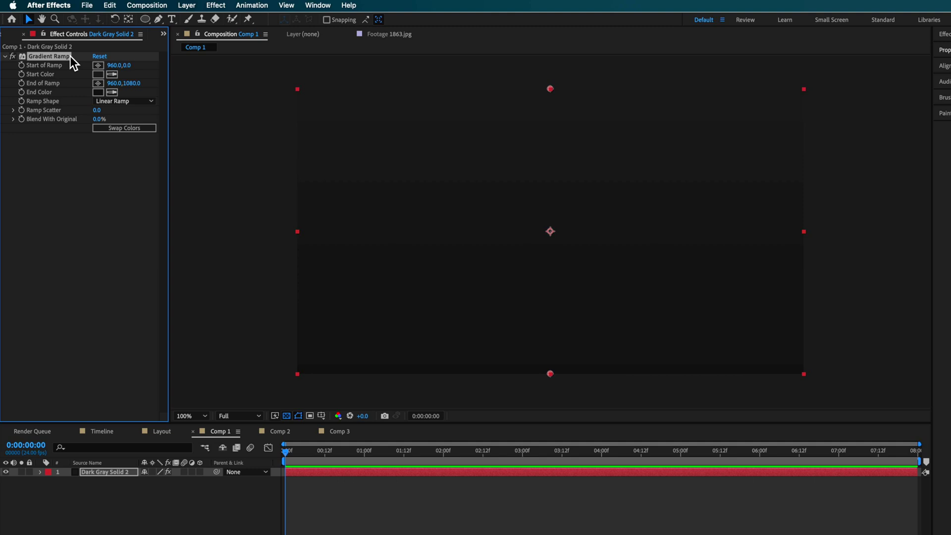
- Inspect the Gradient Ramp's start color and end color on the dark gray solid
click(101, 75)
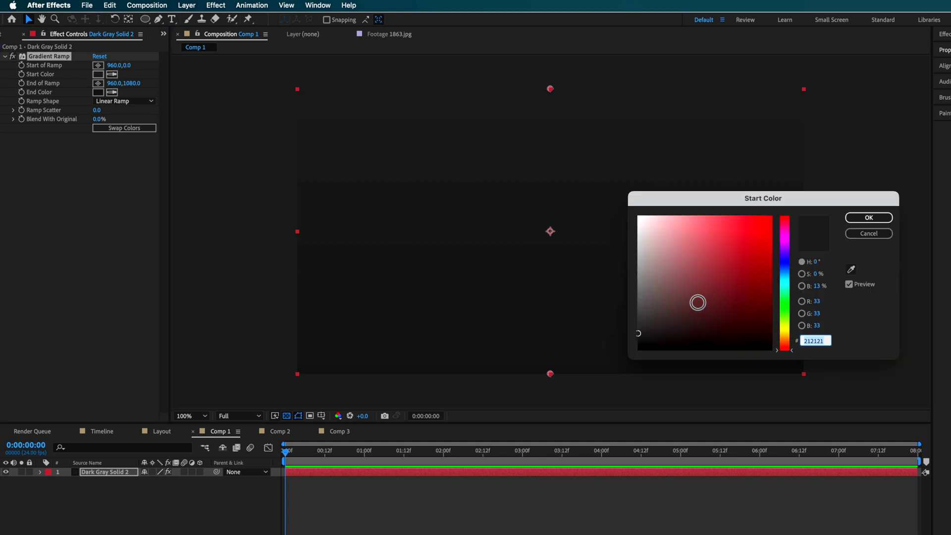
drag(770, 201, 357, 108)
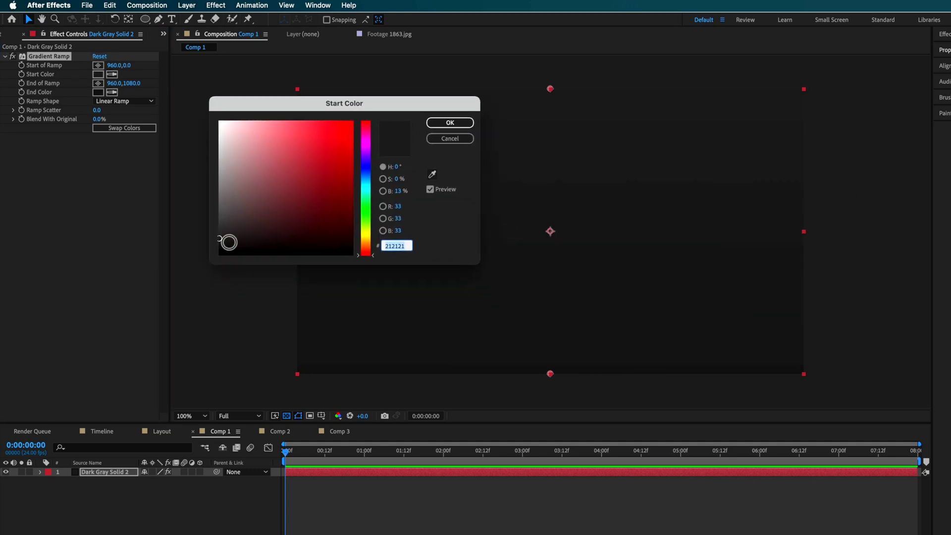
click(447, 138)
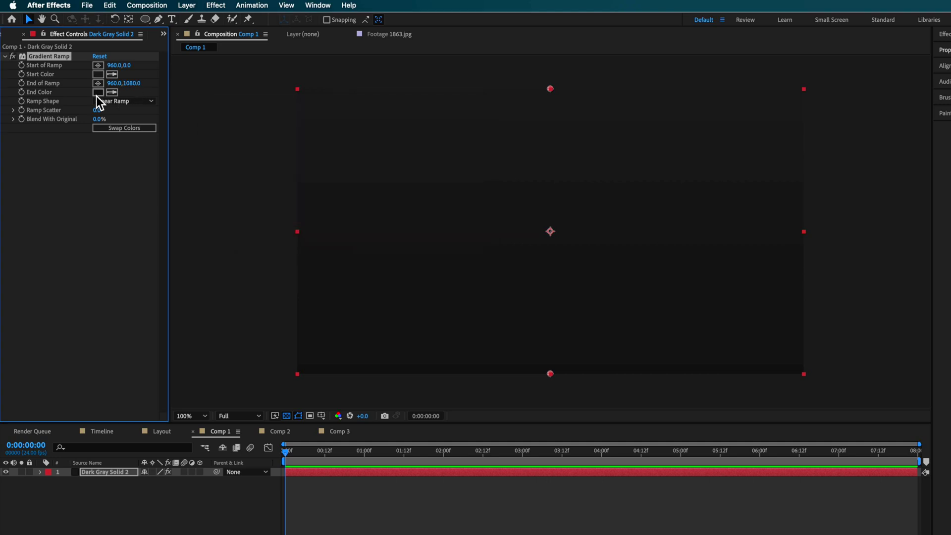
click(98, 92)
click(465, 138)
- Inspect the bit depth options in the color section of the project settings
click(16, 39)
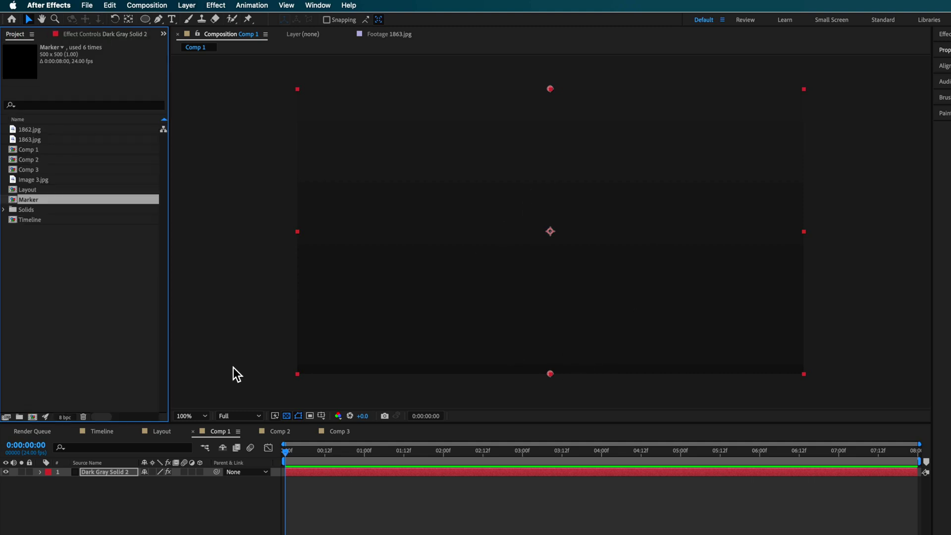
click(75, 420)
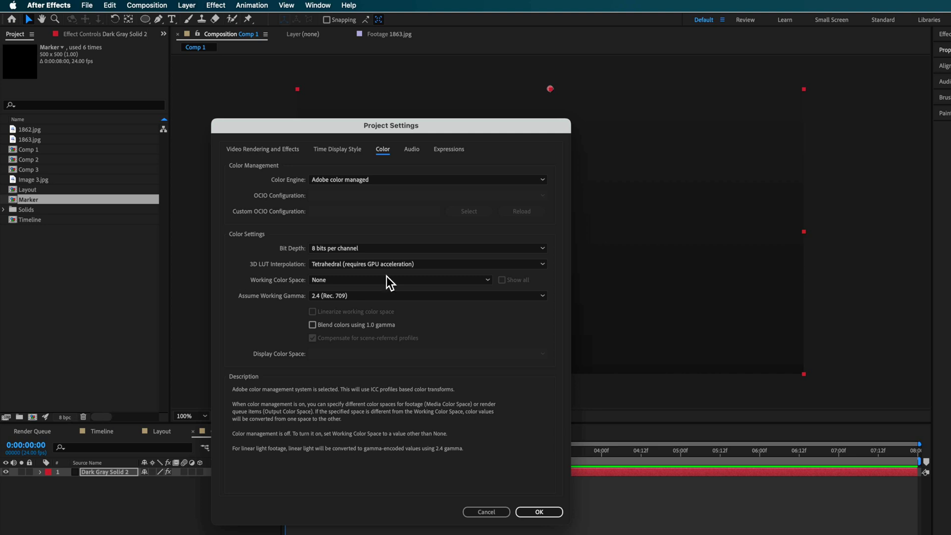
click(334, 250)
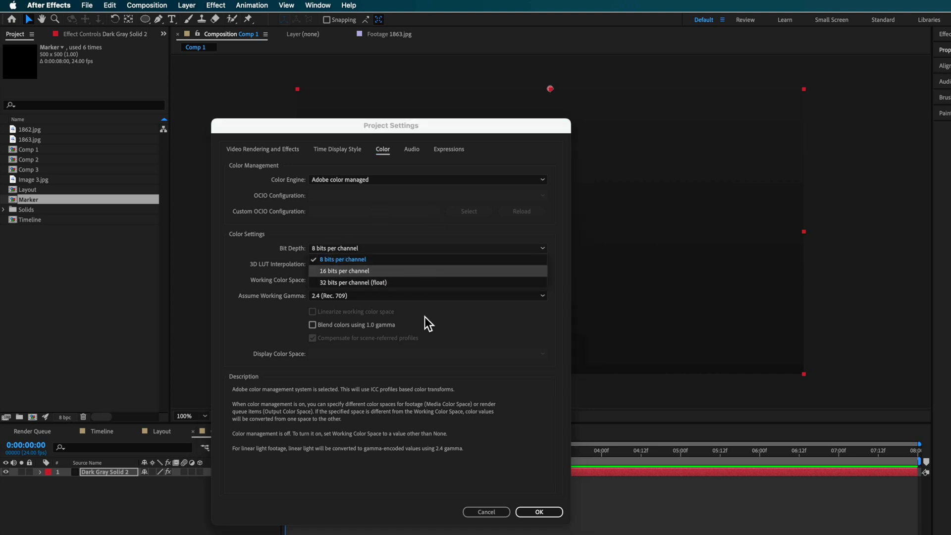
click(485, 511)
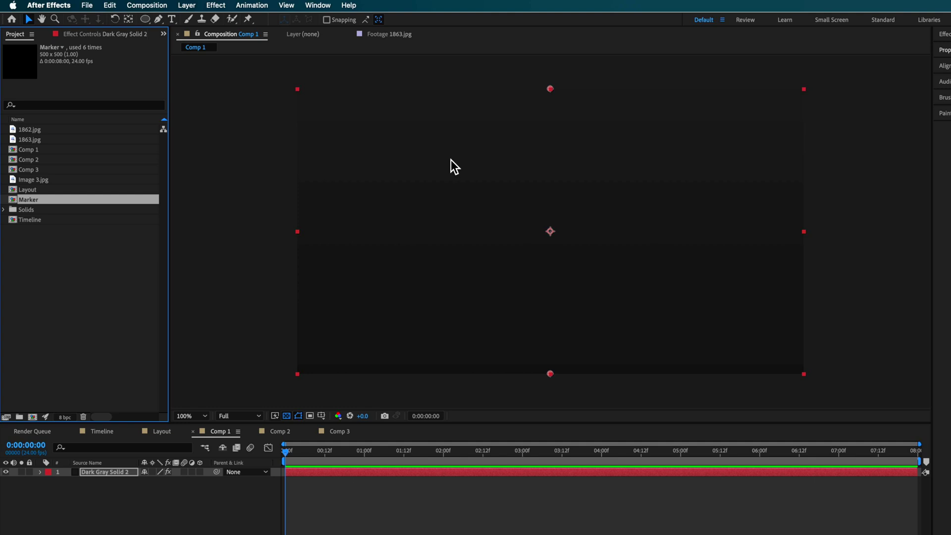
click(93, 241)
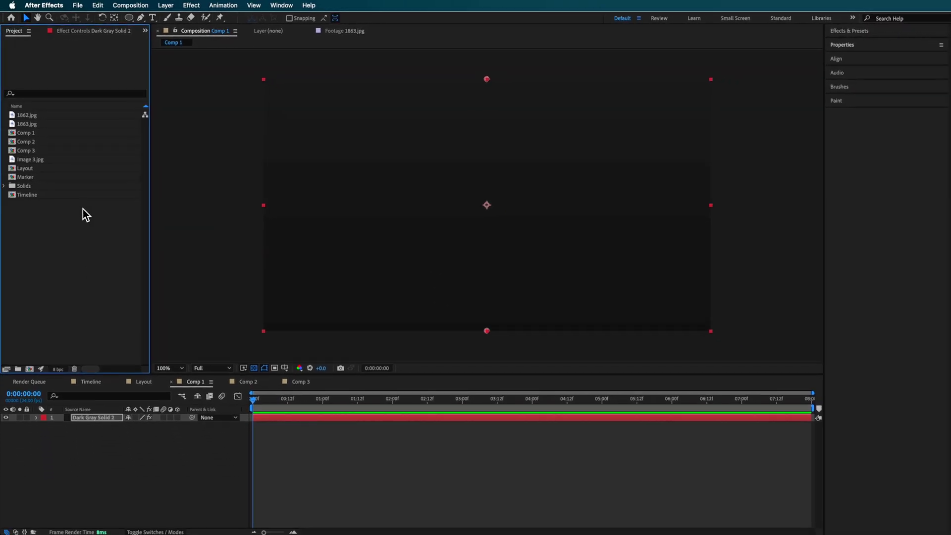
- Add an adjustment layer above the dark gray solid in Comp 1 and apply CC Vignette to it
mouse_move(283, 399)
mouse_down()
mouse_move(411, 408)
mouse_move(266, 400)
mouse_up()
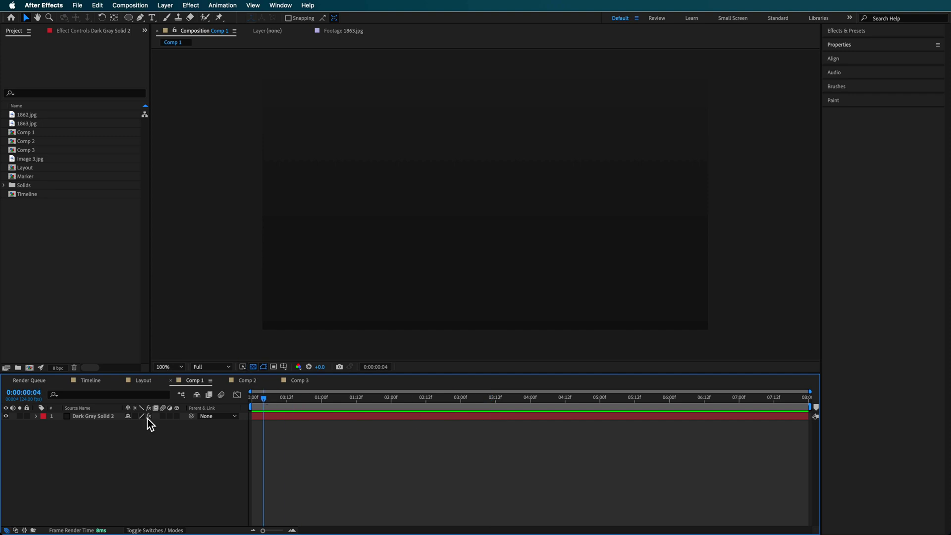
click(90, 416)
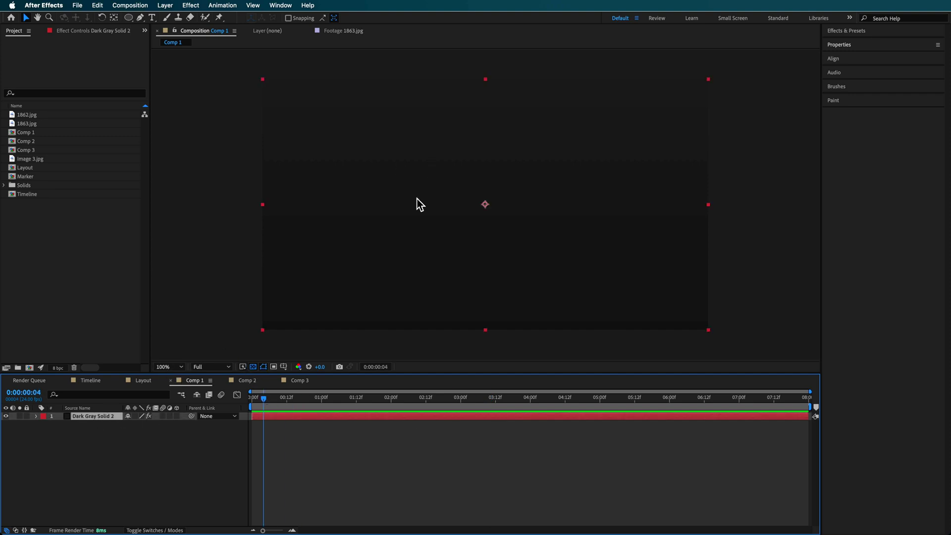
right_click(64, 436)
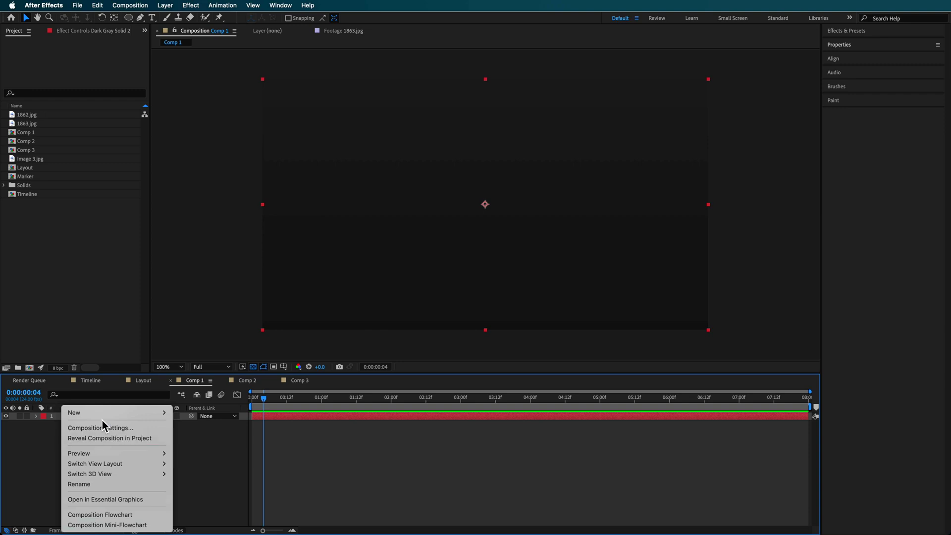
mouse_move(109, 412)
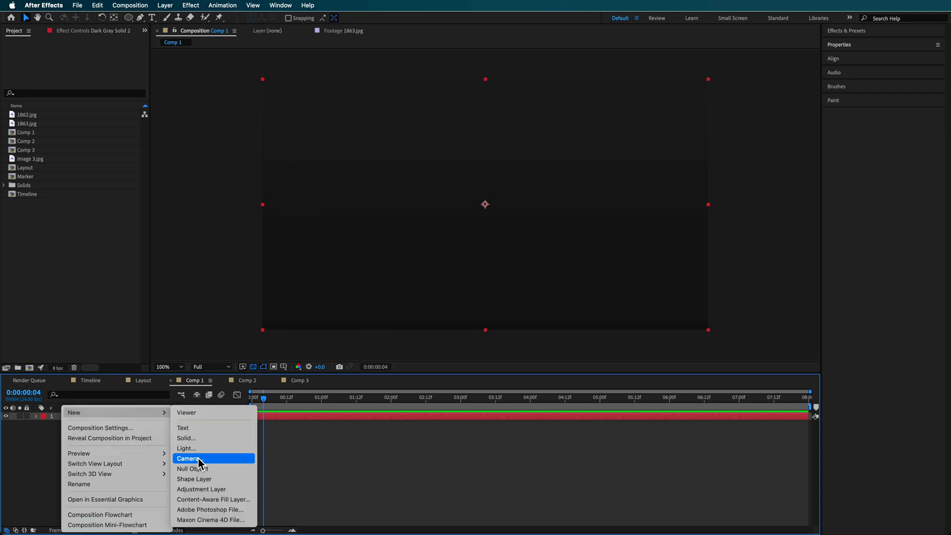
click(191, 489)
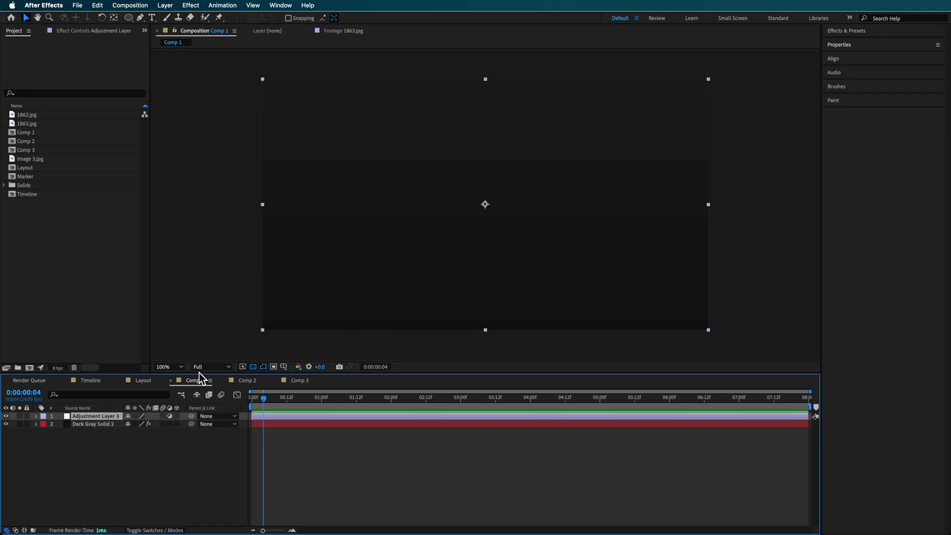
click(307, 6)
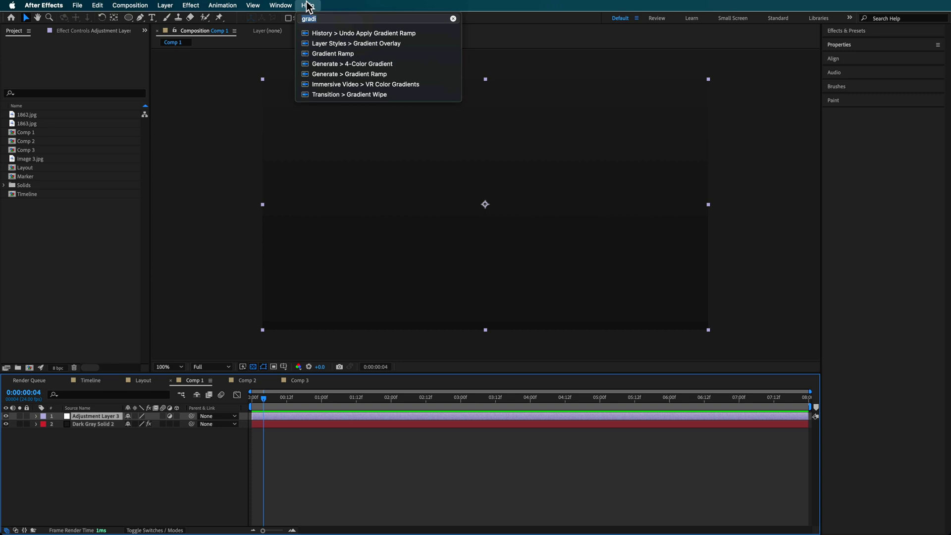
text(vignette)
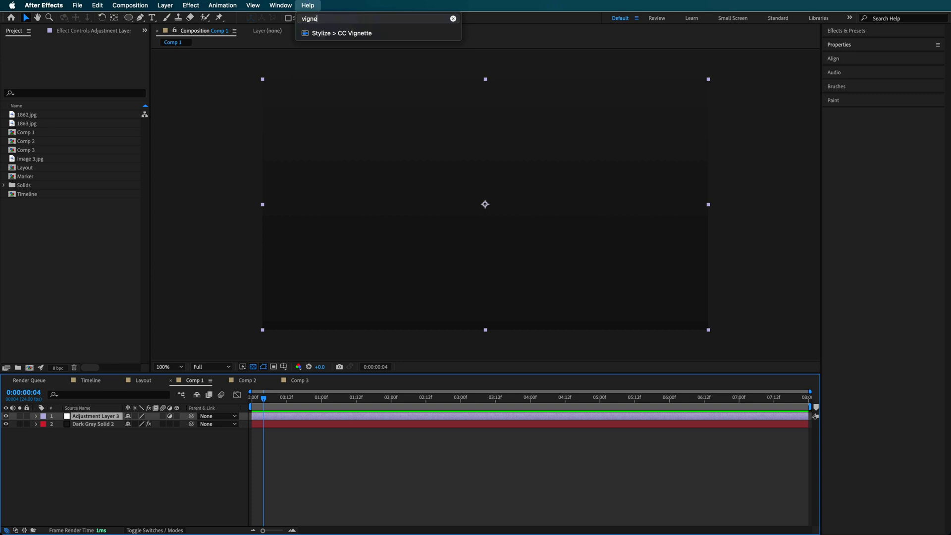
click(327, 34)
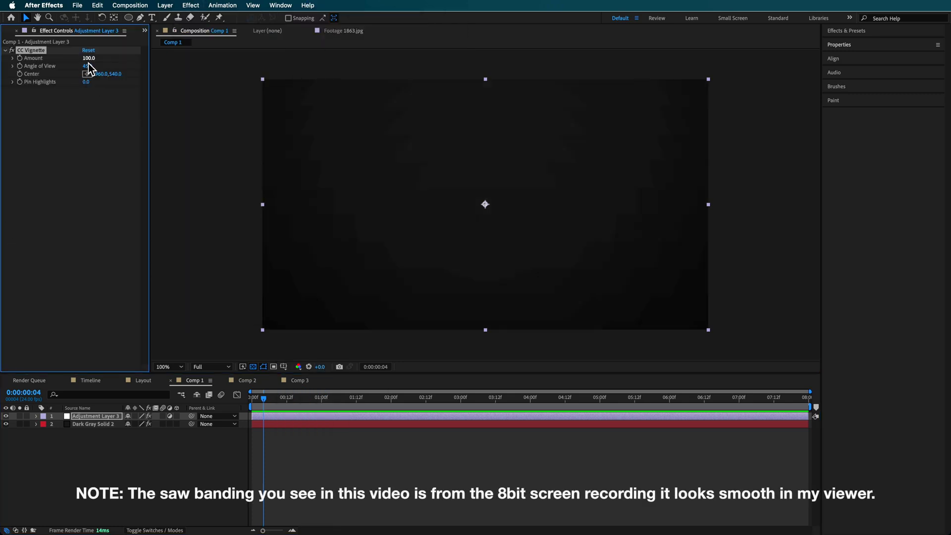
- Set the CC Vignette on the adjustment layer to Amount 116, Angle of View 49.3 and Pin Highlights 100
drag(92, 58, 183, 89)
drag(88, 66, 92, 68)
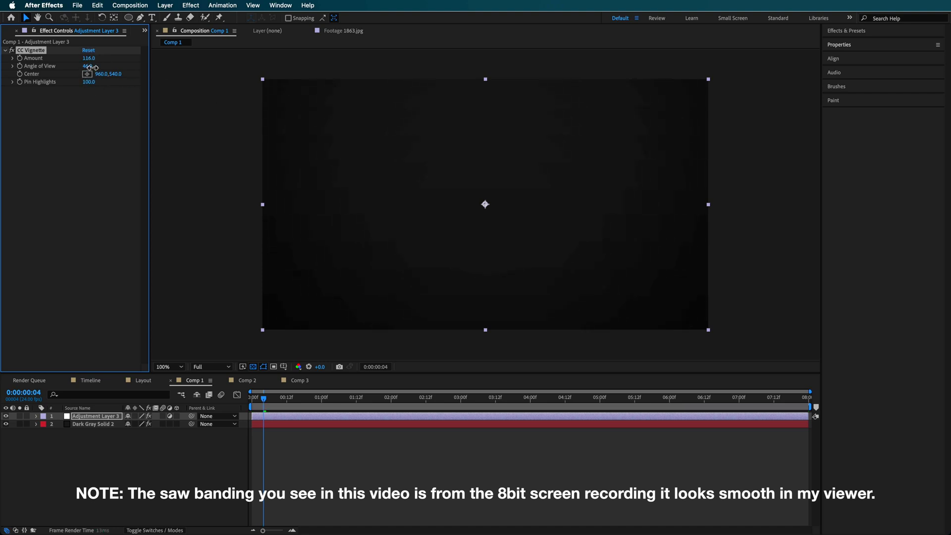
drag(107, 68, 109, 68)
click(81, 464)
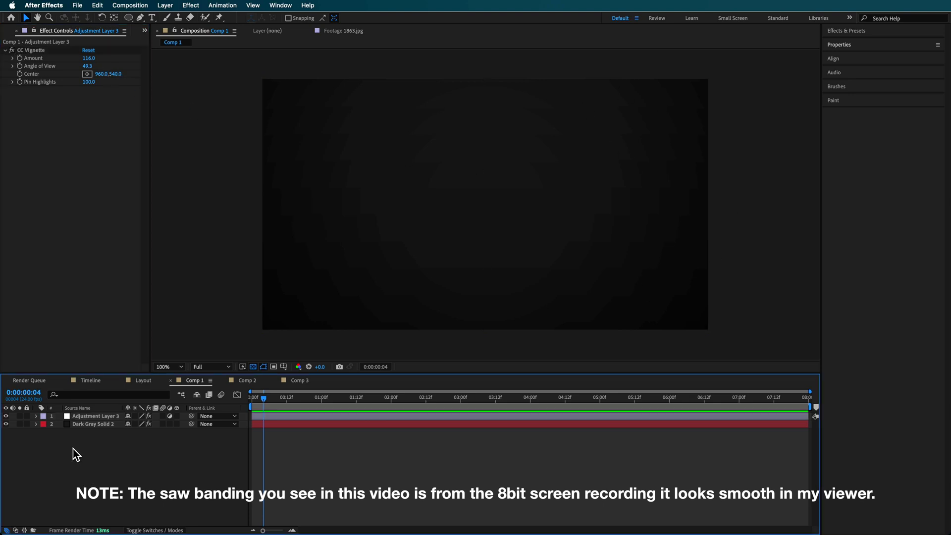
- Add the Layout composition to Comp 1 between the adjustment layer and the solid, aligning its left edge with the frame's left edge
click(10, 32)
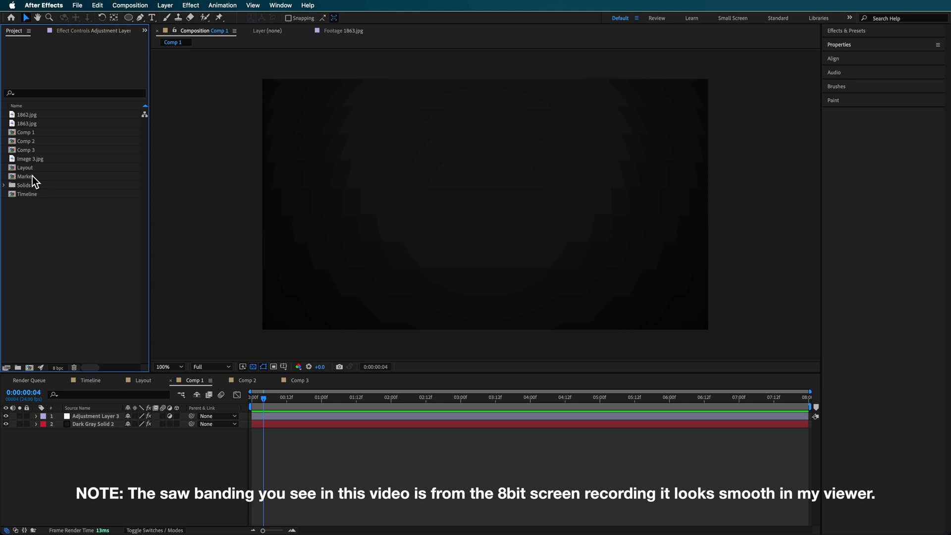
drag(38, 167, 89, 421)
drag(350, 230, 708, 246)
key(Return)
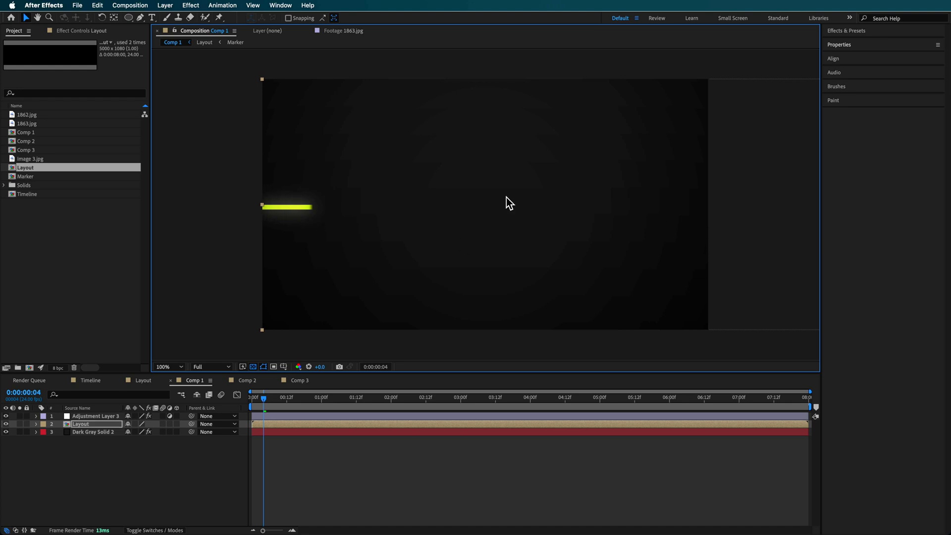
- Keyframe the Layout layer's Position at 0:00, shift it left to 2326, 540 at 0:00:00:23, and preview the move
click(253, 396)
key(p)
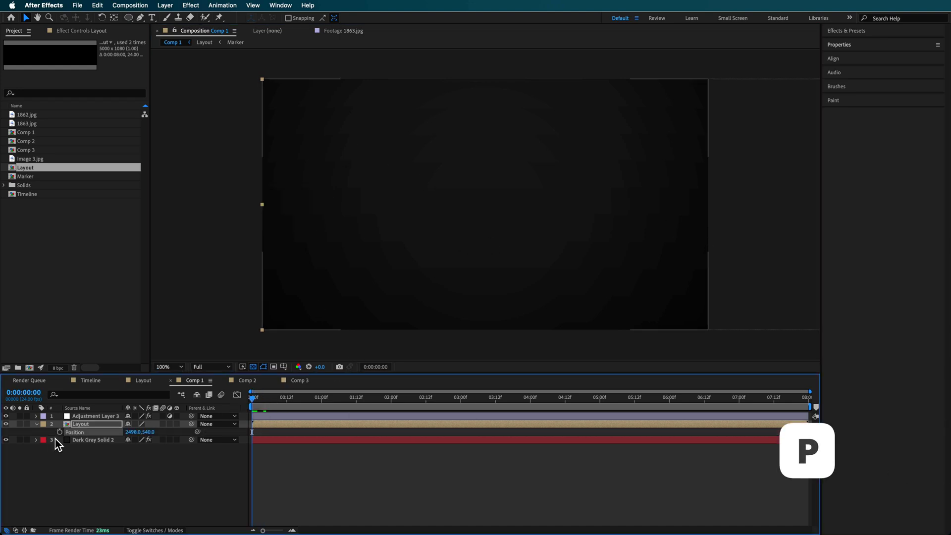
click(60, 432)
mouse_move(277, 399)
mouse_down()
mouse_move(362, 414)
mouse_move(319, 419)
mouse_up()
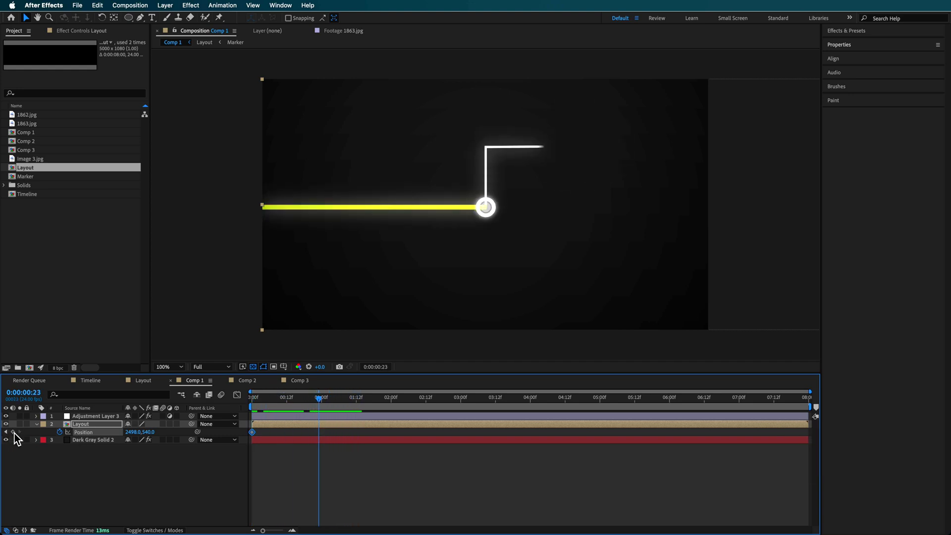
drag(510, 212, 470, 212)
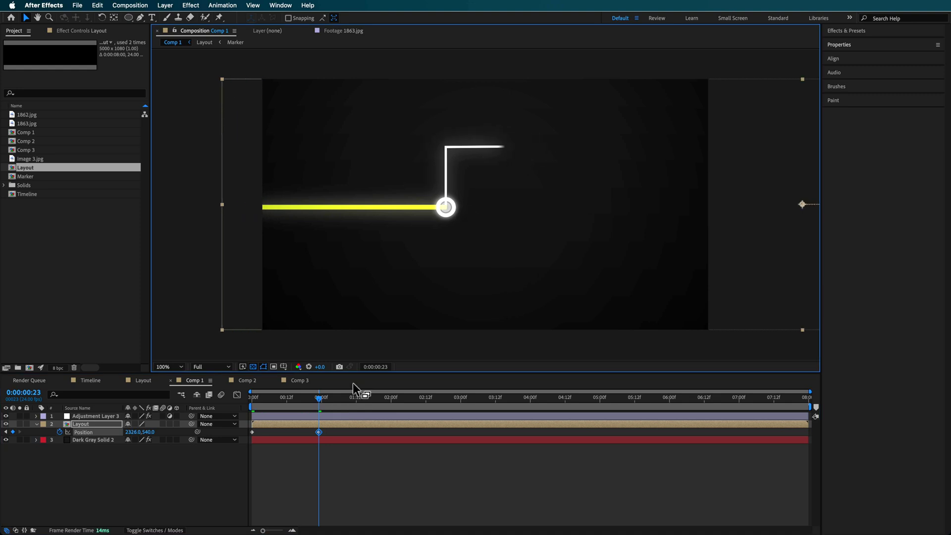
drag(319, 398, 253, 397)
key(space)
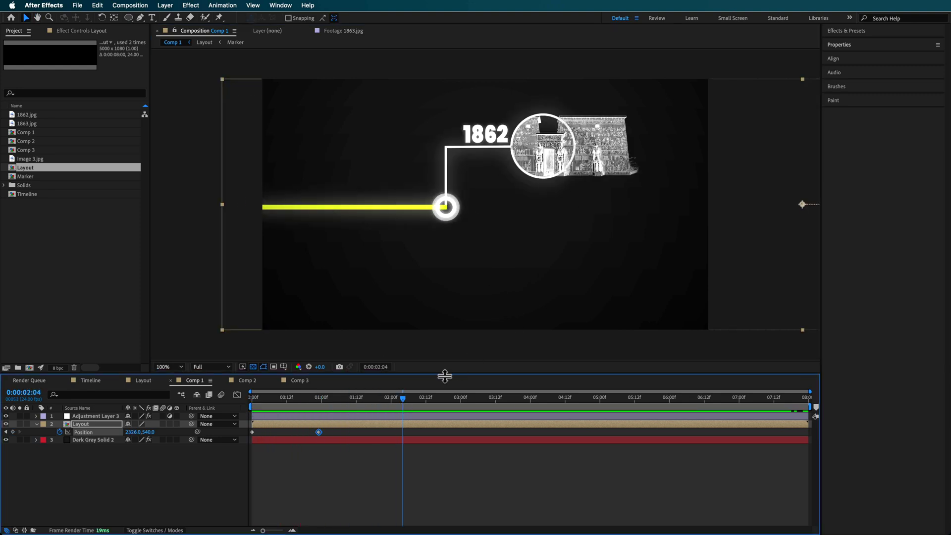
- Add Layout Position keyframes of 2236, 540 at 0:00:02:11 and 1296, 540 at 0:00:03:11, previewing the motion
mouse_move(410, 399)
mouse_down()
mouse_move(435, 399)
mouse_move(422, 402)
mouse_up()
drag(632, 230, 615, 233)
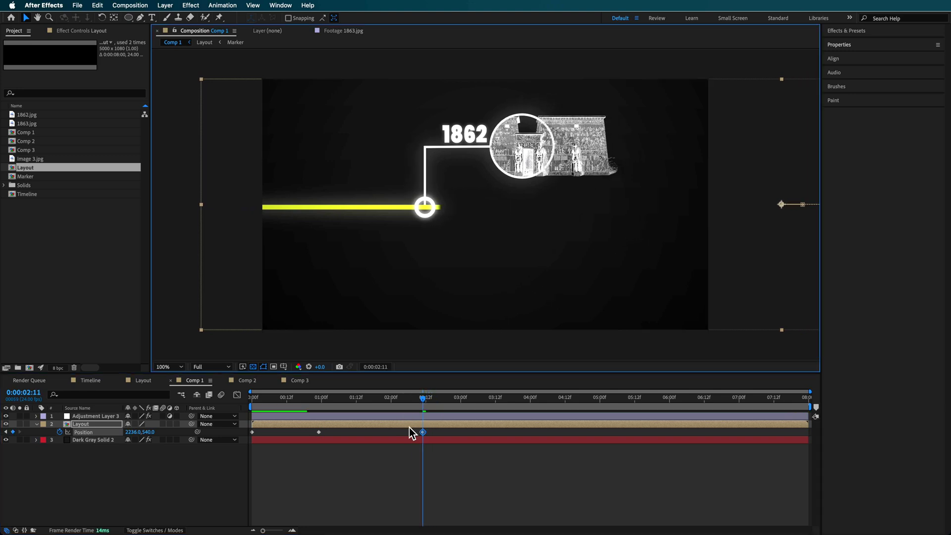
key(space)
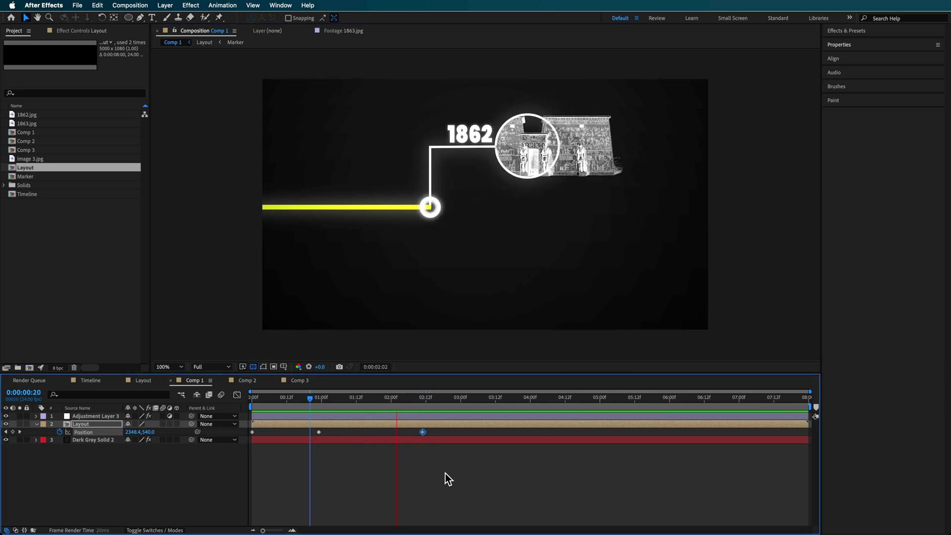
drag(460, 398, 495, 413)
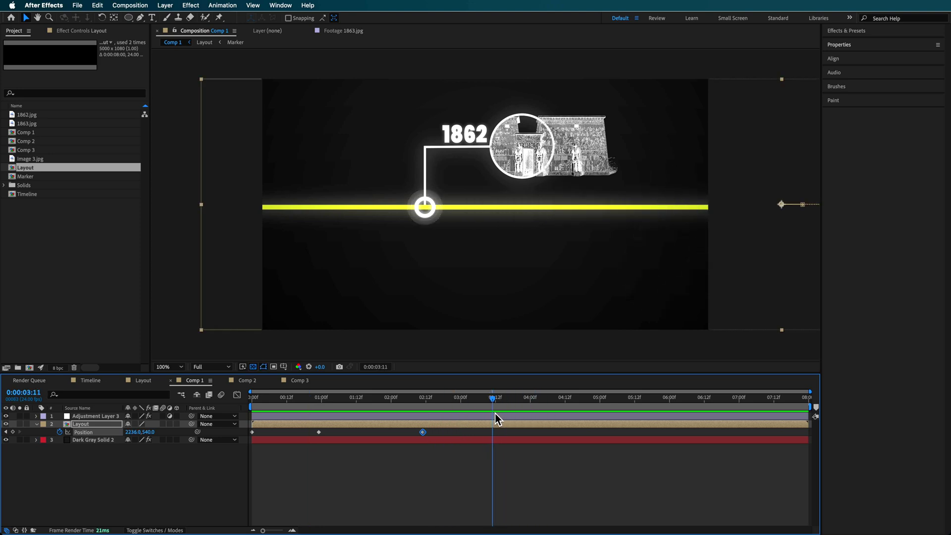
drag(671, 240, 455, 255)
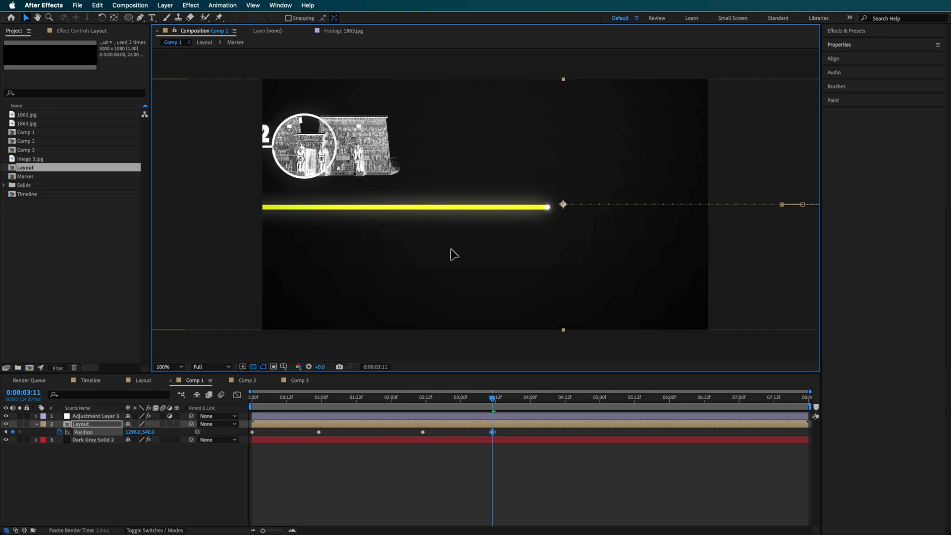
key(space)
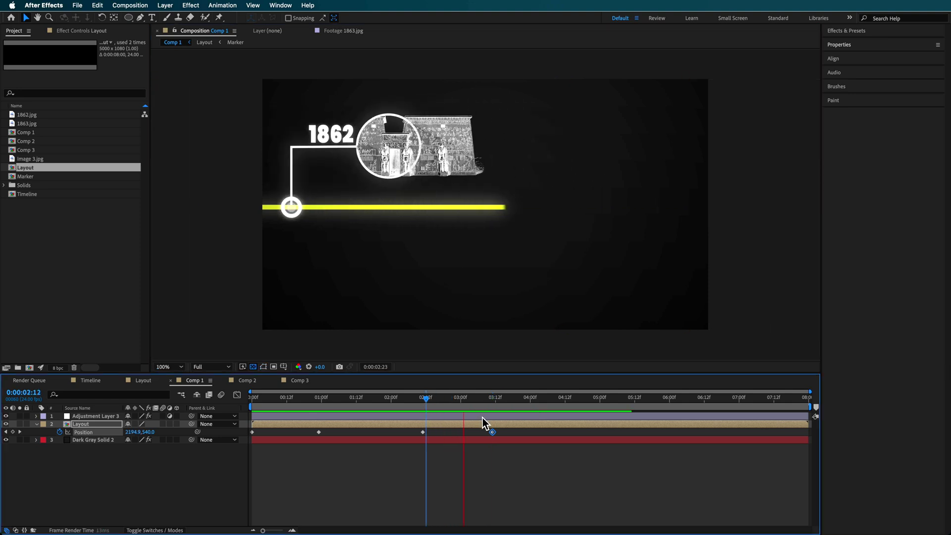
- Add Layout Position keyframes of 1164, 540 at 0:00:04:13 and 92, 540 at 0:00:05:23
drag(526, 399, 569, 401)
drag(617, 240, 601, 240)
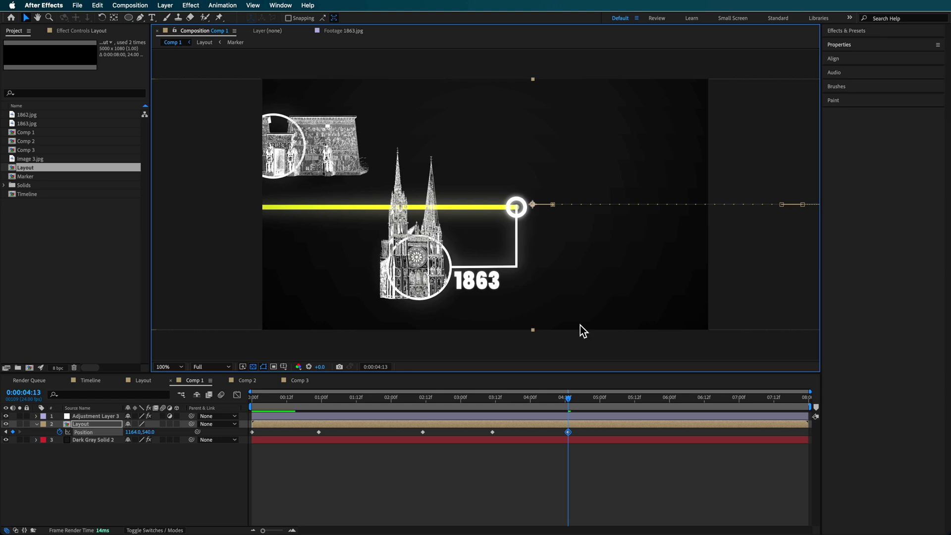
drag(569, 397, 665, 409)
drag(630, 261, 407, 255)
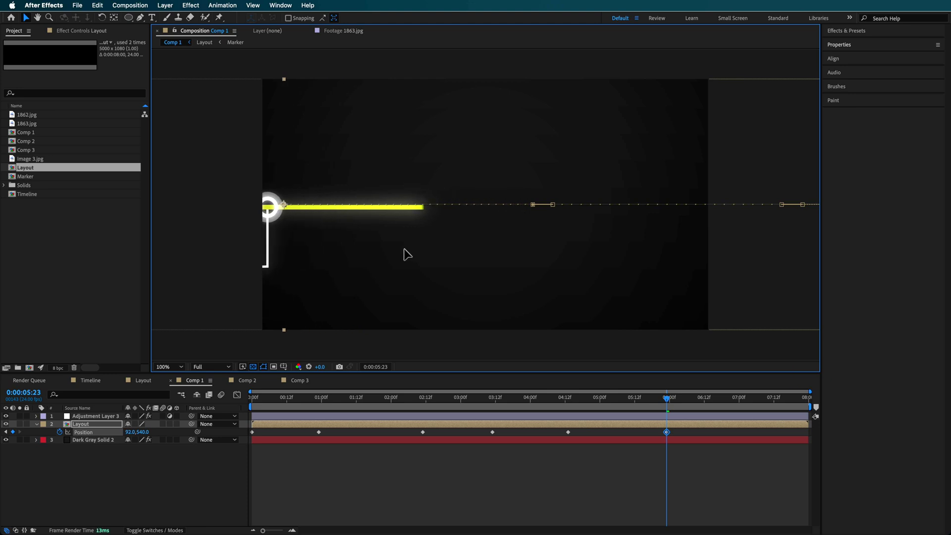
- Add a final Layout Position keyframe of 58, 540 at 0:00:07:23 and play back the animation
drag(656, 400, 807, 404)
drag(648, 244, 641, 244)
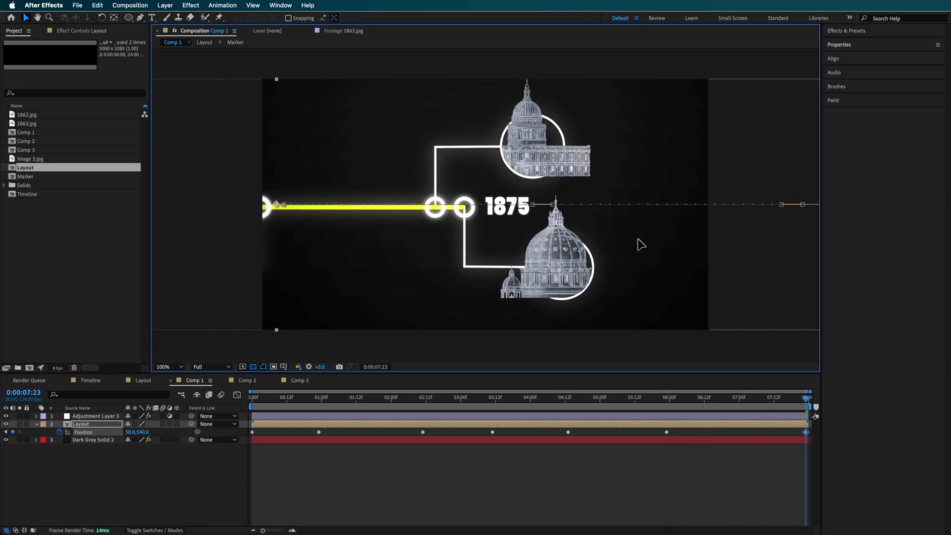
key(space)
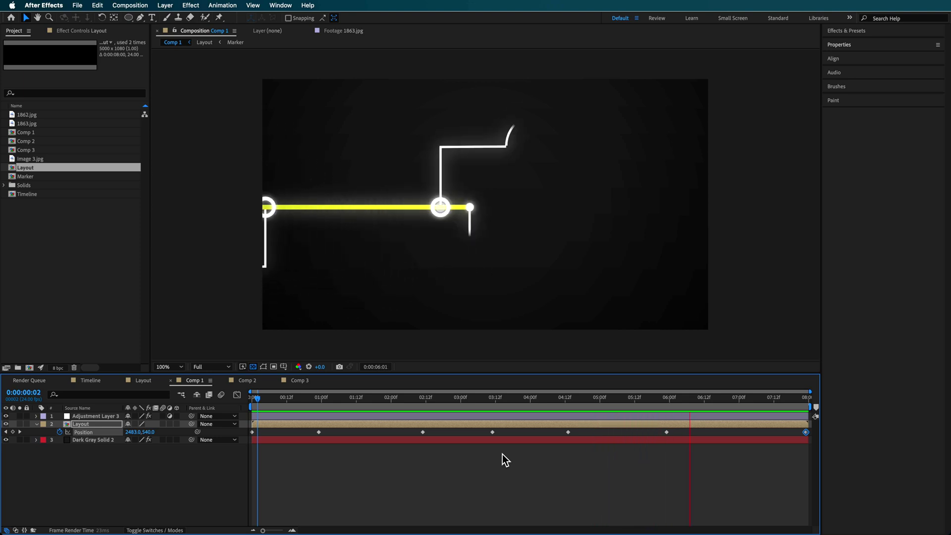
- Review the whole Layout composition zoomed out and scrub through the finished animation in the Timeline composition to its end
click(152, 383)
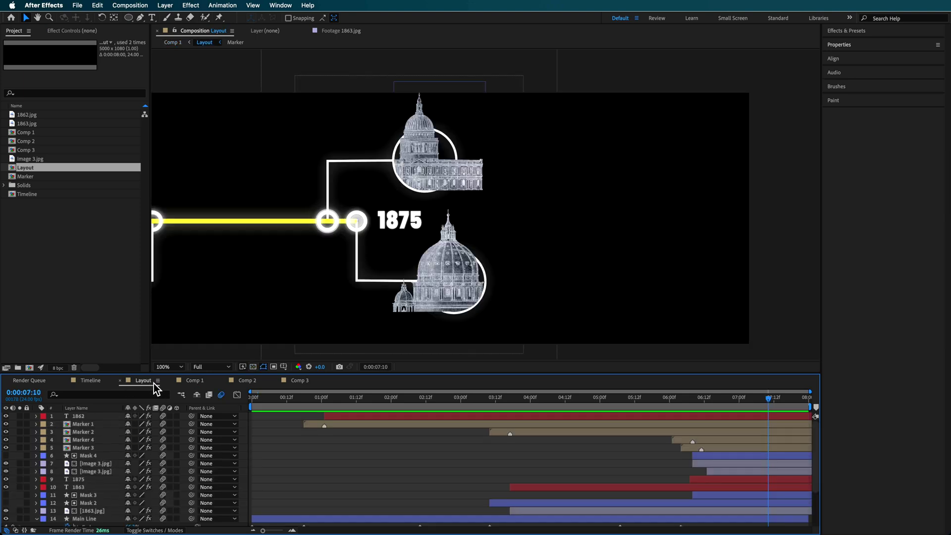
scroll(505, 218, down, 5)
scroll(421, 217, left, 2)
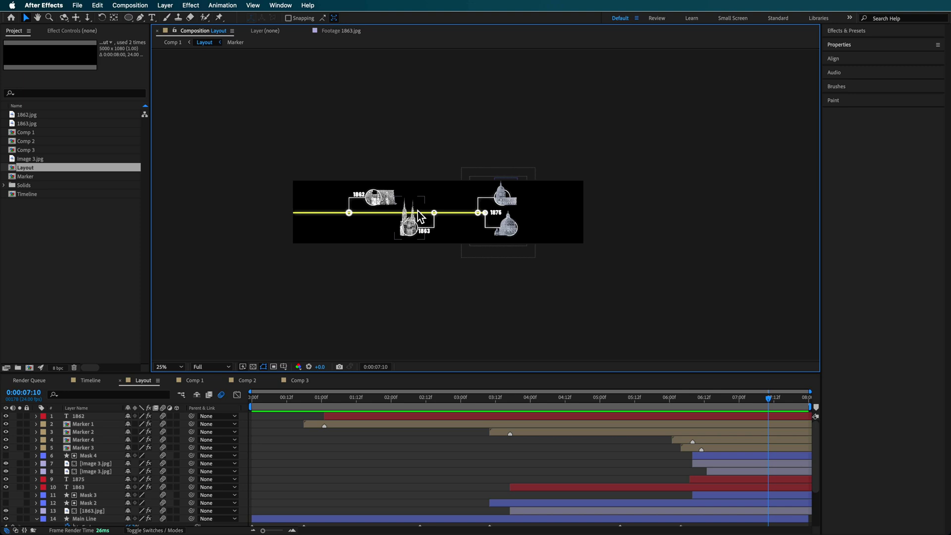
click(85, 382)
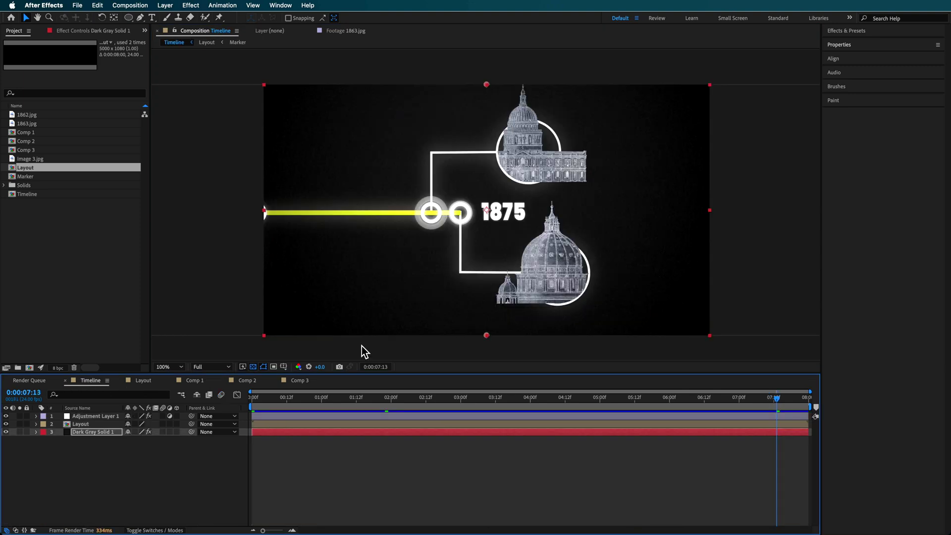
click(461, 476)
drag(773, 400, 588, 411)
key(End)
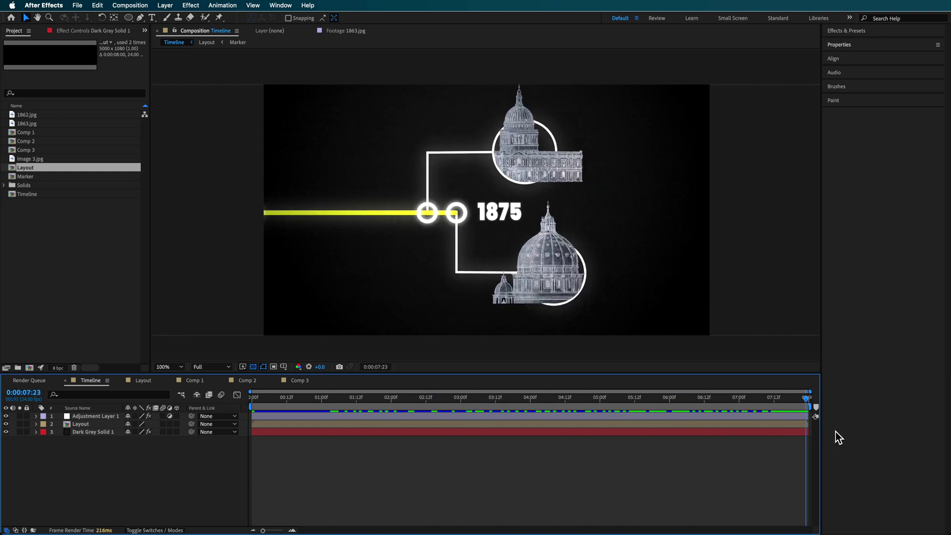